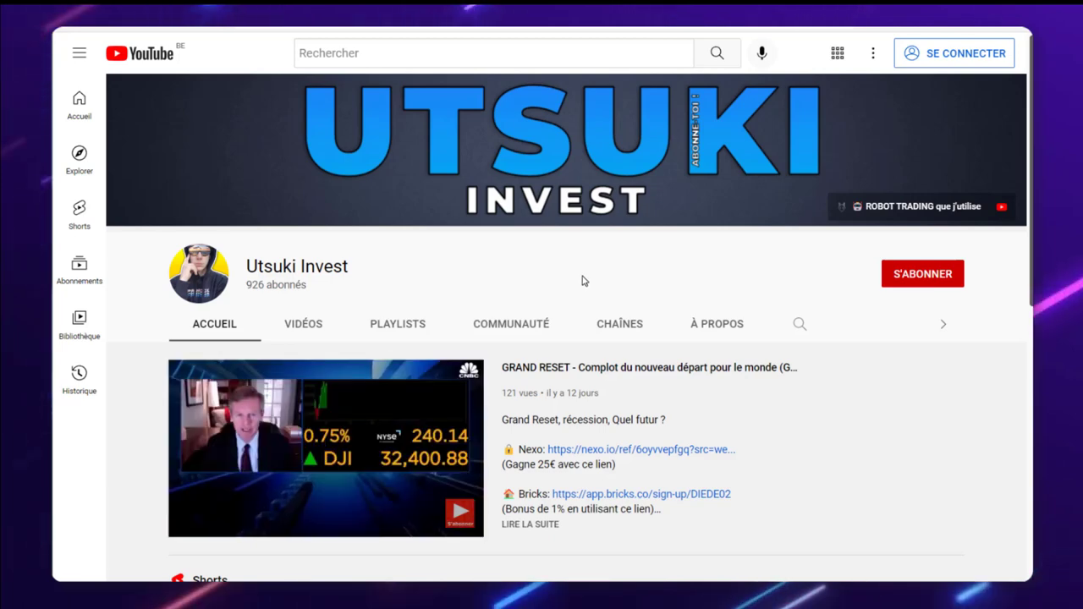
Step: Scroll down the French Coinbase home page past the cryptocurrency price table
{"action": "scroll", "coordinate": [580, 281], "scroll_direction": "down", "scroll_amount": 1}
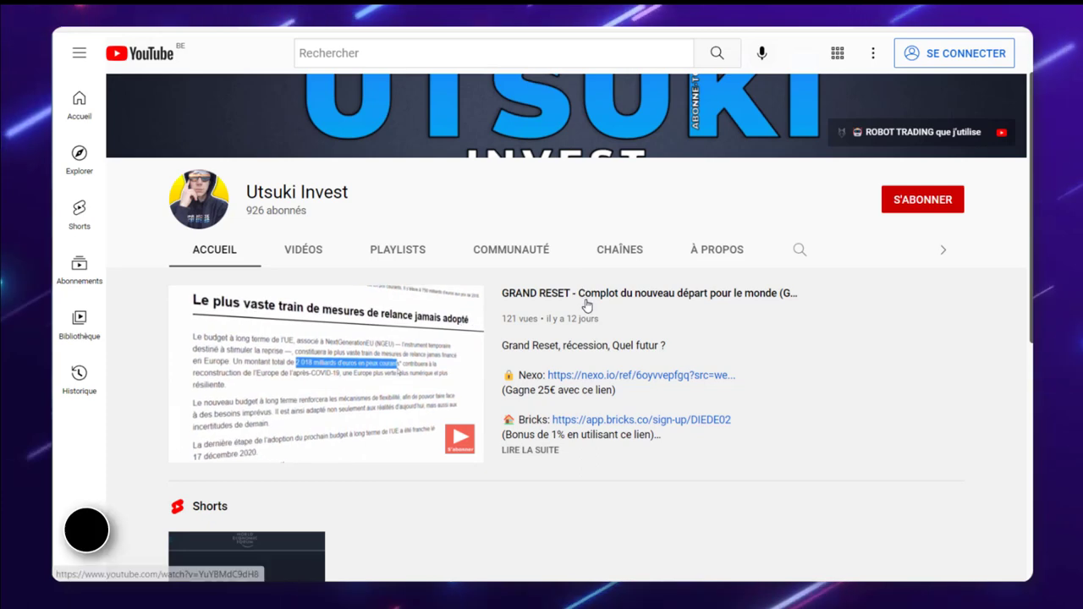
{"action": "scroll", "coordinate": [584, 303], "scroll_direction": "down", "scroll_amount": 2}
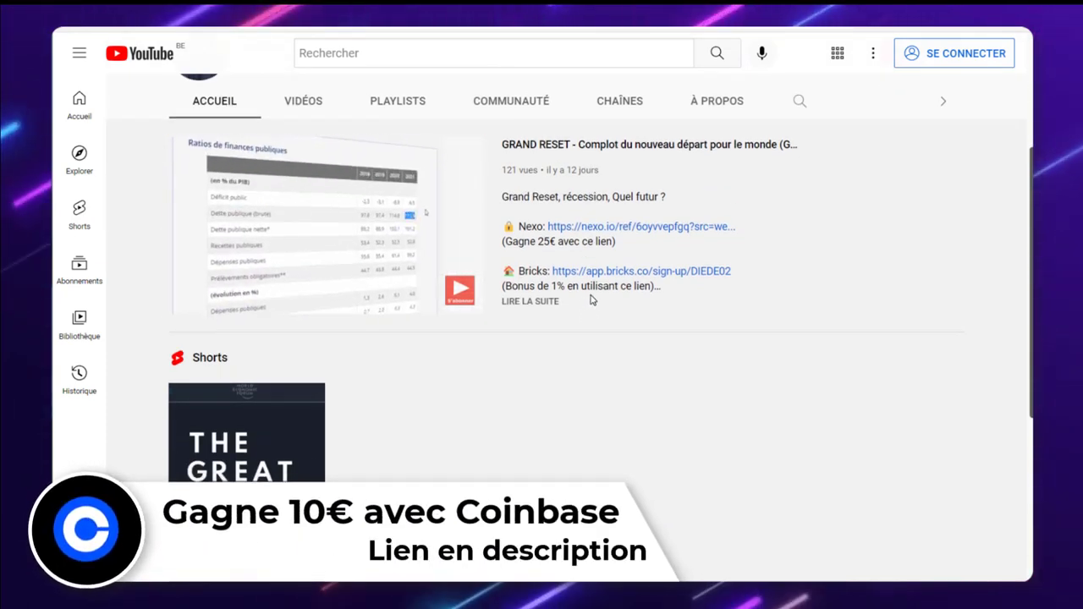
{"action": "scroll", "coordinate": [592, 299], "scroll_direction": "down", "scroll_amount": 2}
{"action": "scroll", "coordinate": [592, 300], "scroll_direction": "down", "scroll_amount": 2}
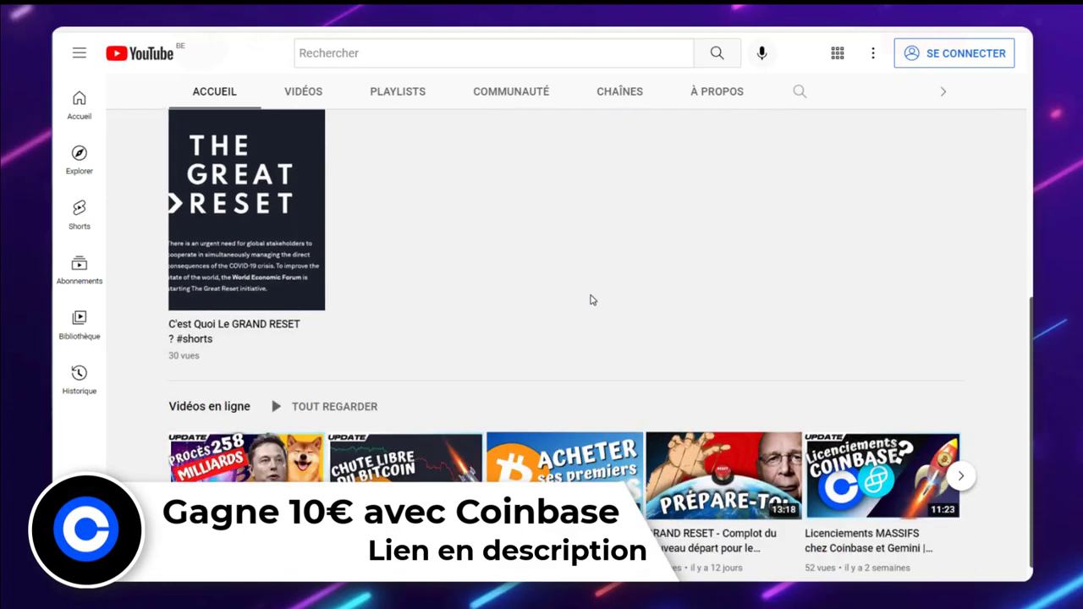
{"action": "scroll", "coordinate": [592, 299], "scroll_direction": "up", "scroll_amount": 5}
{"action": "scroll", "coordinate": [592, 299], "scroll_direction": "up", "scroll_amount": 1}
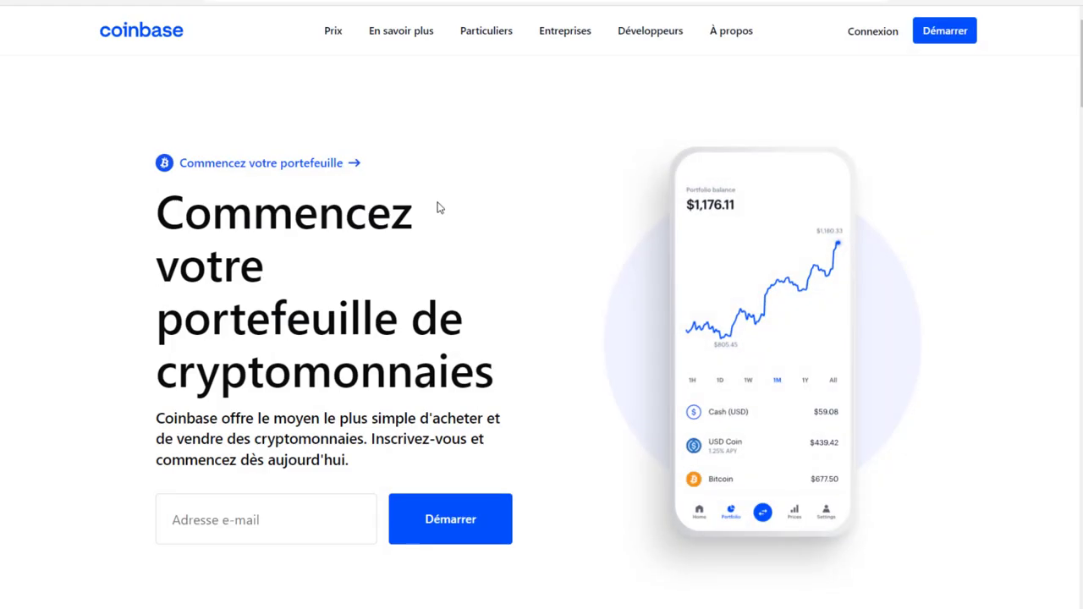
{"action": "scroll", "coordinate": [439, 207], "scroll_direction": "down", "scroll_amount": 2}
{"action": "scroll", "coordinate": [439, 203], "scroll_direction": "down", "scroll_amount": 3}
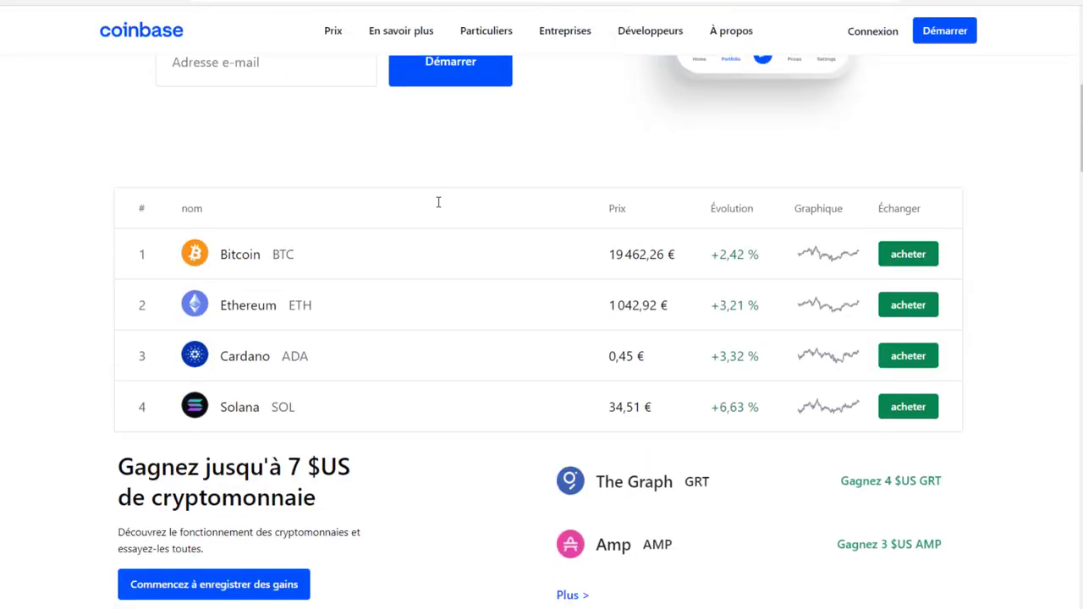
{"action": "scroll", "coordinate": [438, 203], "scroll_direction": "down", "scroll_amount": 5}
{"action": "scroll", "coordinate": [439, 203], "scroll_direction": "down", "scroll_amount": 8}
{"action": "scroll", "coordinate": [438, 202], "scroll_direction": "down", "scroll_amount": 5}
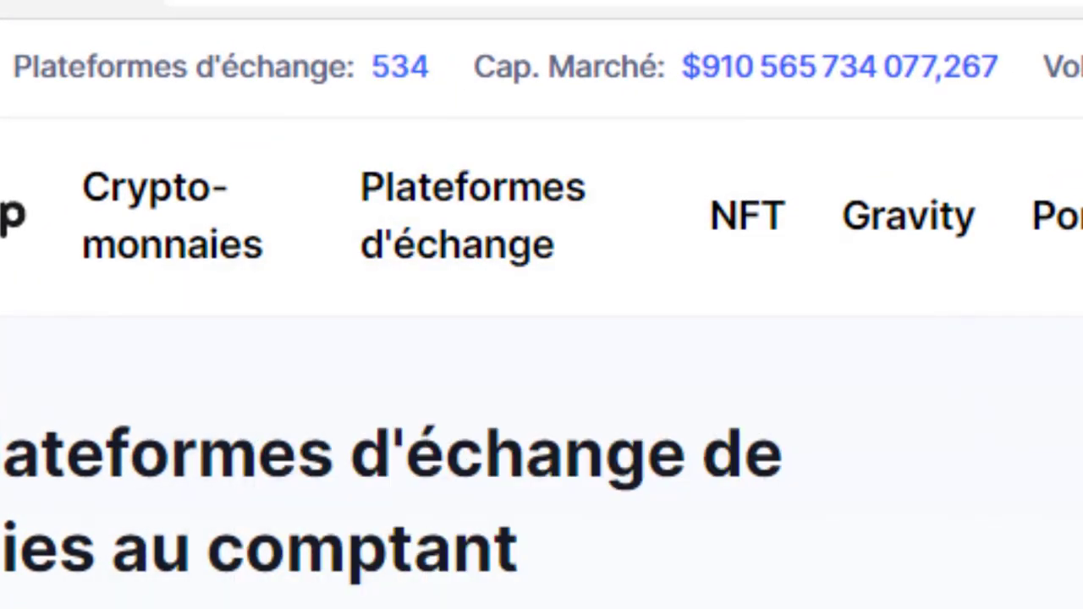
Step: Scroll down CoinMarketCap's spot exchange ranking to Coinbase Exchange in third place
{"action": "scroll", "coordinate": [144, 280], "scroll_direction": "down", "scroll_amount": 5}
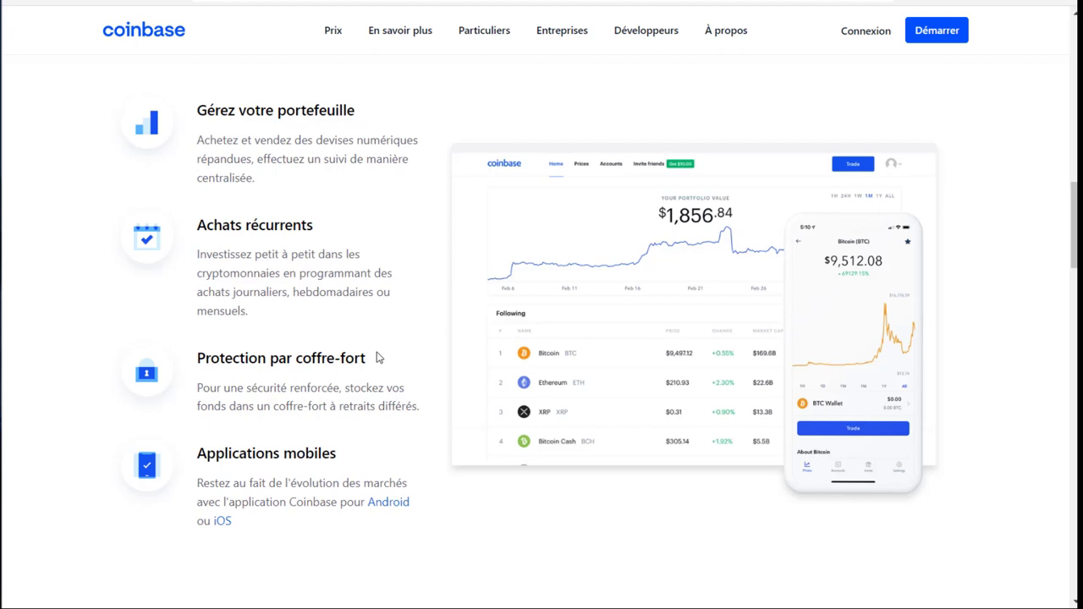
Step: Scroll back up the Coinbase landing page toward the Connexion sign-in
{"action": "scroll", "coordinate": [378, 358], "scroll_direction": "up", "scroll_amount": 5}
{"action": "scroll", "coordinate": [378, 358], "scroll_direction": "down", "scroll_amount": 4}
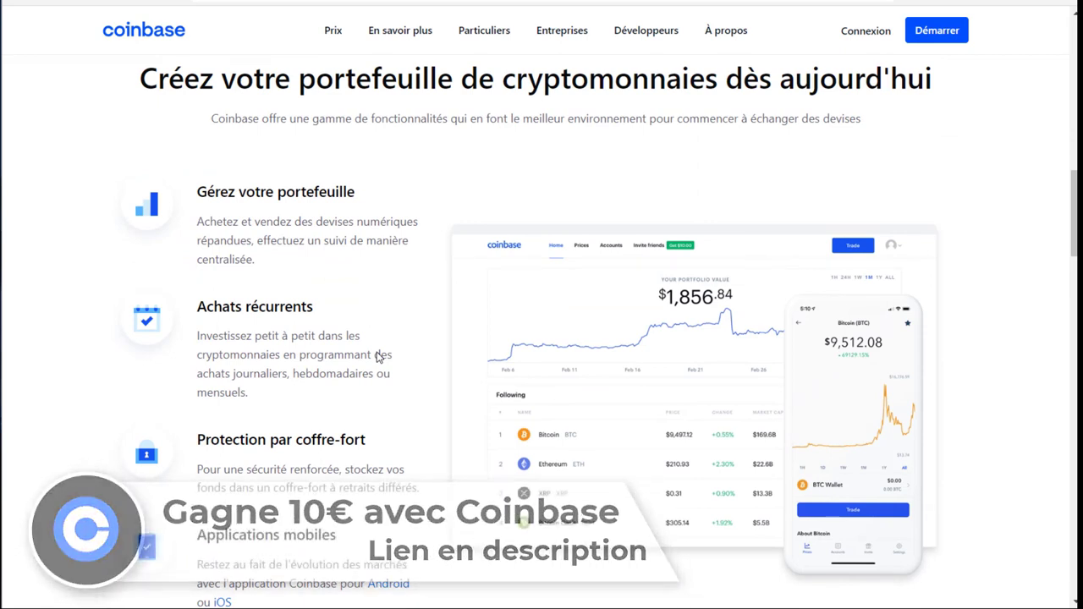
{"action": "scroll", "coordinate": [692, 403], "scroll_direction": "up", "scroll_amount": 4}
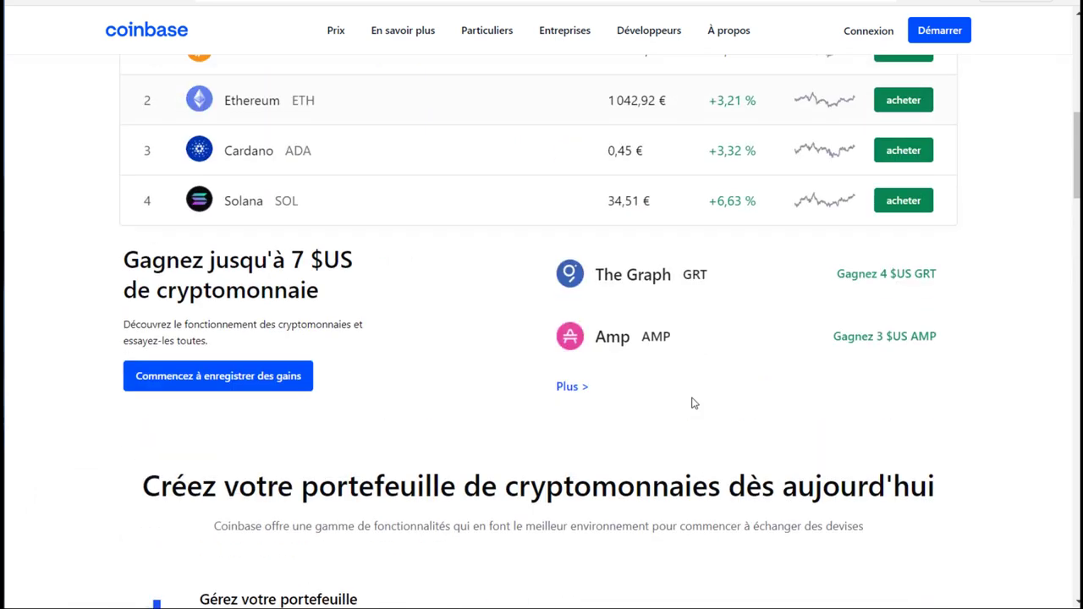
{"action": "scroll", "coordinate": [692, 403], "scroll_direction": "up", "scroll_amount": 5}
{"action": "scroll", "coordinate": [692, 403], "scroll_direction": "up", "scroll_amount": 2}
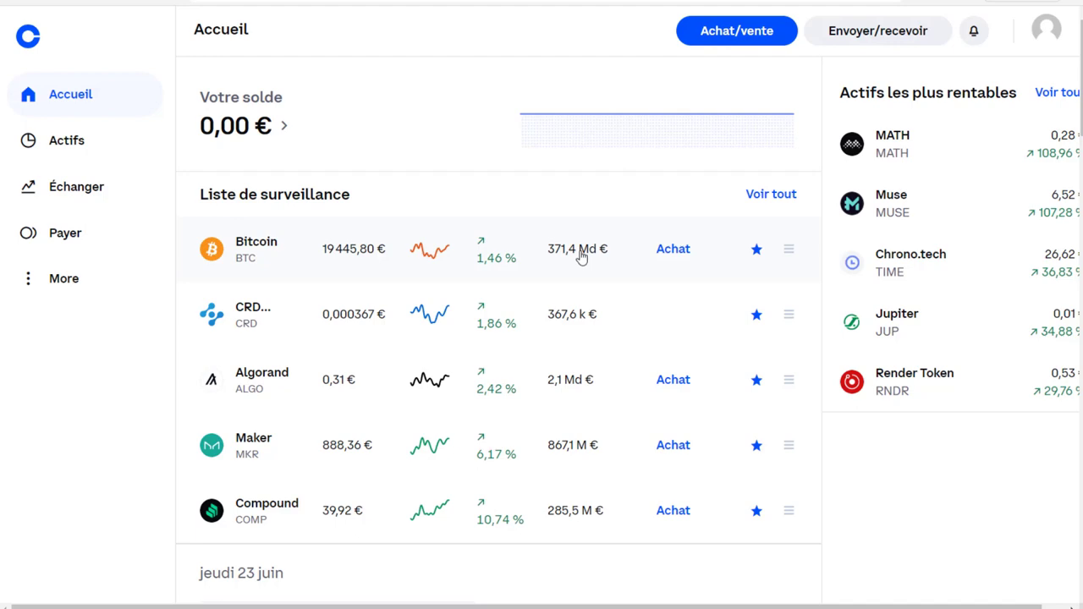
{"action": "scroll", "coordinate": [508, 250], "scroll_direction": "down", "scroll_amount": 5}
{"action": "scroll", "coordinate": [594, 312], "scroll_direction": "down", "scroll_amount": 1}
{"action": "scroll", "coordinate": [593, 313], "scroll_direction": "up", "scroll_amount": 2}
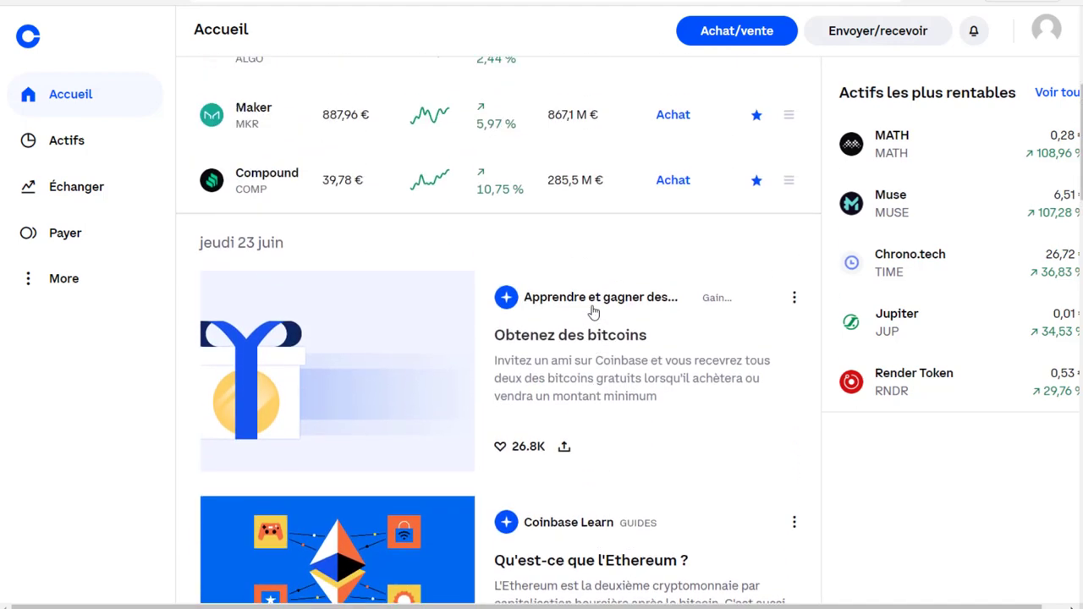
{"action": "scroll", "coordinate": [593, 312], "scroll_direction": "down", "scroll_amount": 3}
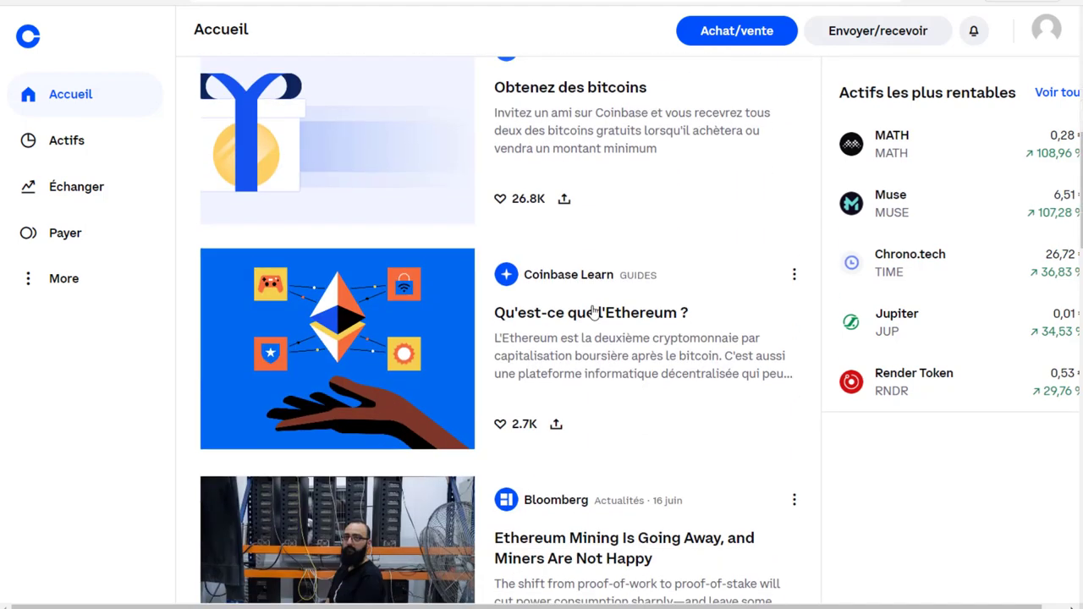
{"action": "scroll", "coordinate": [566, 392], "scroll_direction": "down", "scroll_amount": 3}
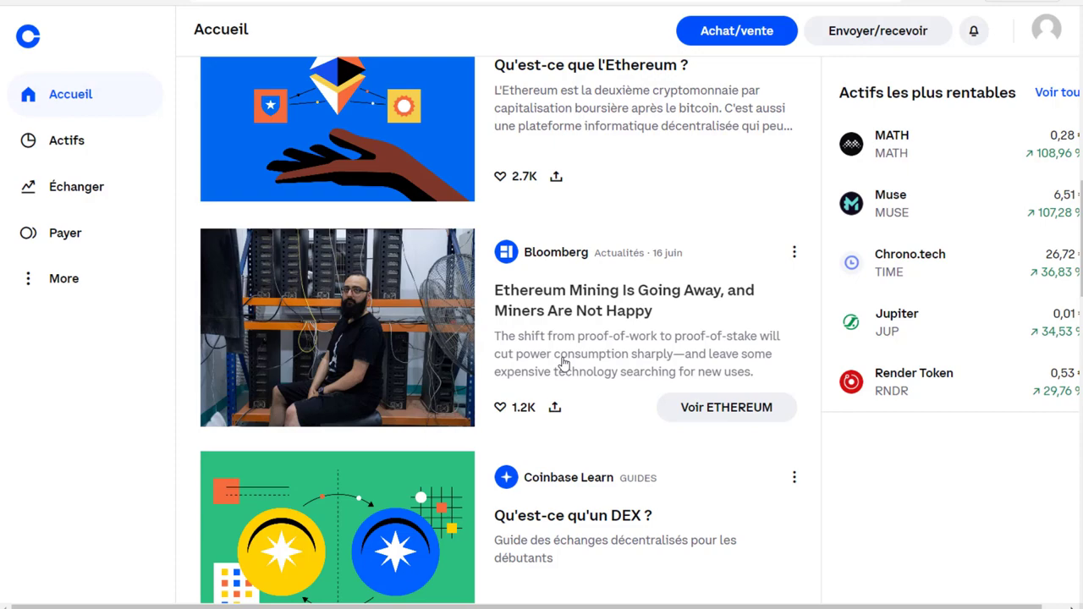
{"action": "scroll", "coordinate": [961, 121], "scroll_direction": "up", "scroll_amount": 6}
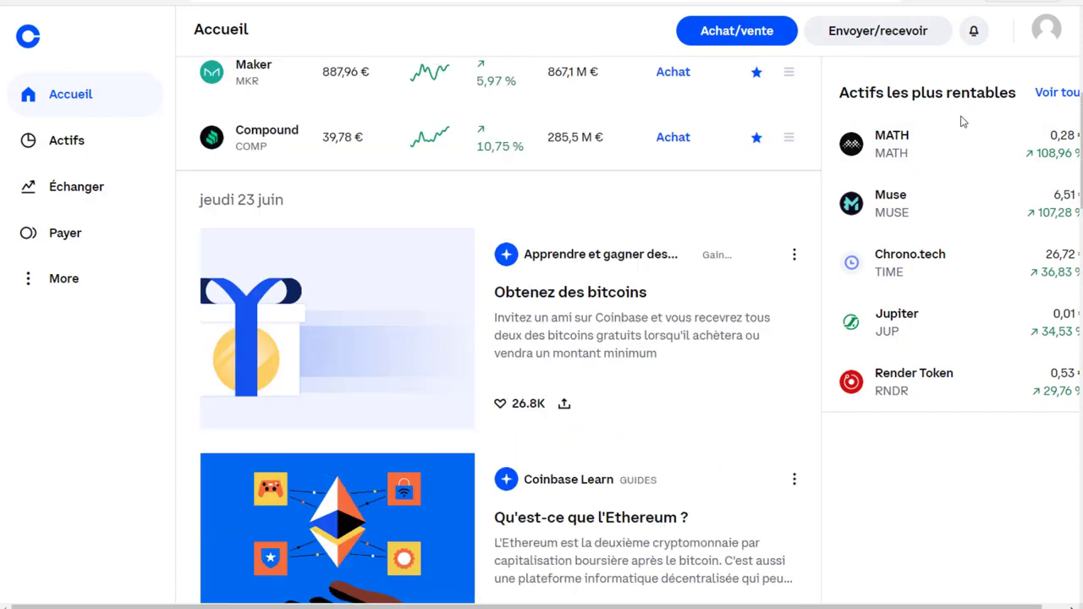
{"action": "scroll", "coordinate": [961, 121], "scroll_direction": "up", "scroll_amount": 3}
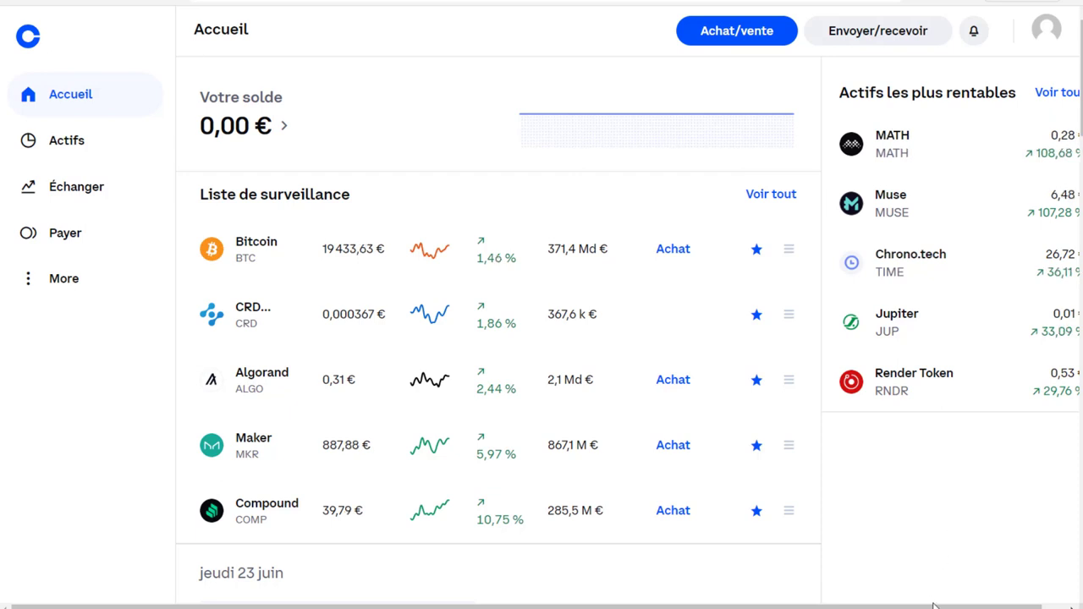
{"action": "scroll", "coordinate": [962, 491], "scroll_direction": "right", "scroll_amount": 1}
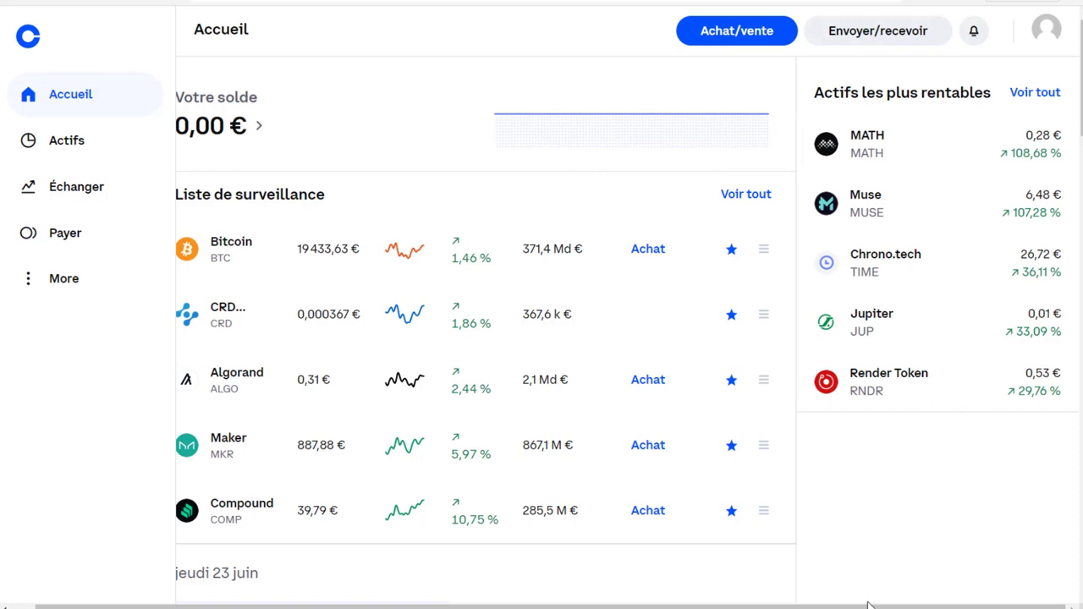
{"action": "scroll", "coordinate": [872, 604], "scroll_direction": "left", "scroll_amount": 1}
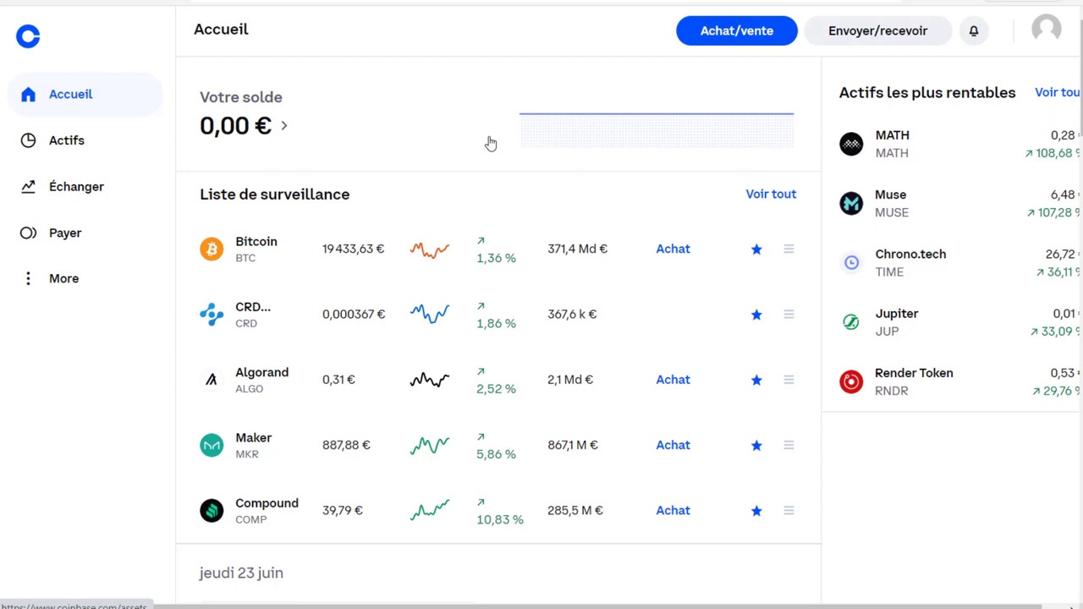
Step: Open Actifs and look through the Tether, Bitcoin and Euro holdings, each at 0,00 €
{"action": "left_click", "coordinate": [98, 148]}
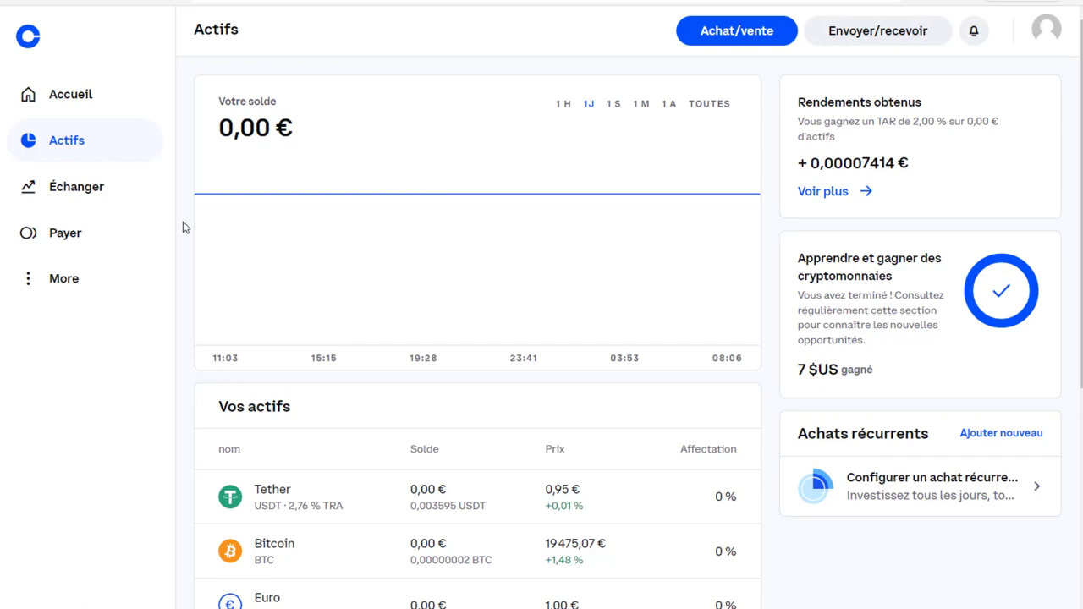
{"action": "scroll", "coordinate": [271, 254], "scroll_direction": "down", "scroll_amount": 2}
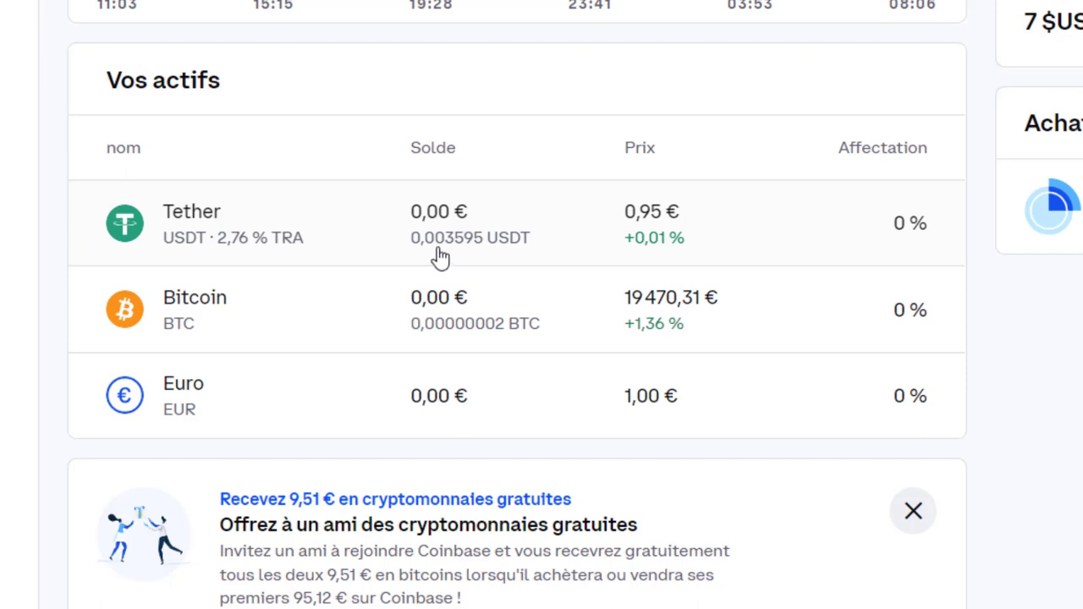
{"action": "scroll", "coordinate": [381, 351], "scroll_direction": "up", "scroll_amount": 2}
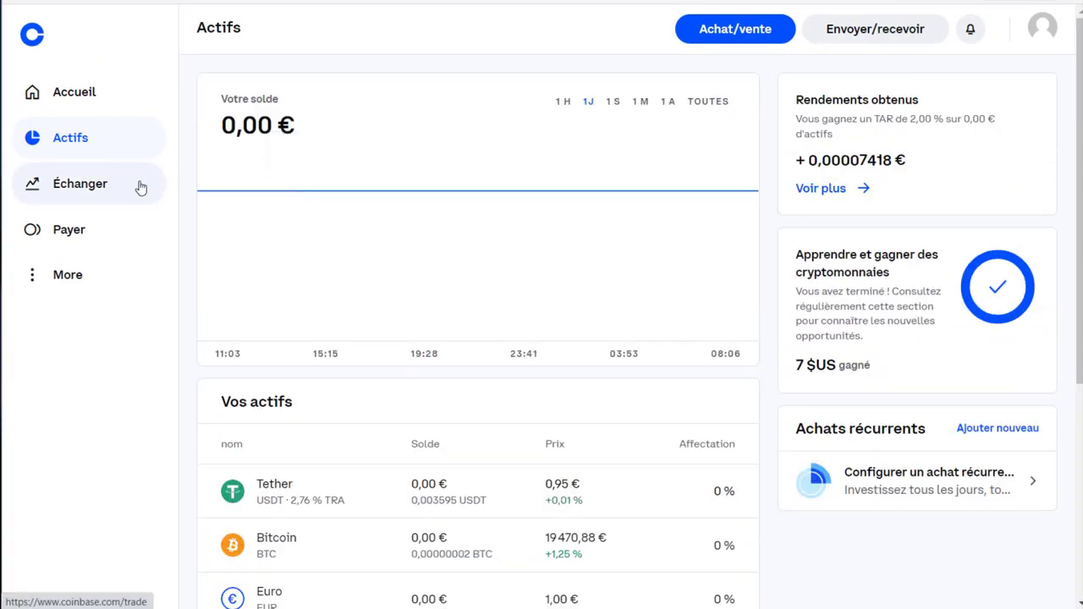
Step: Switch to the Échanger page listing Bitcoin, Ethereum and other tradable coins
{"action": "left_click", "coordinate": [117, 195]}
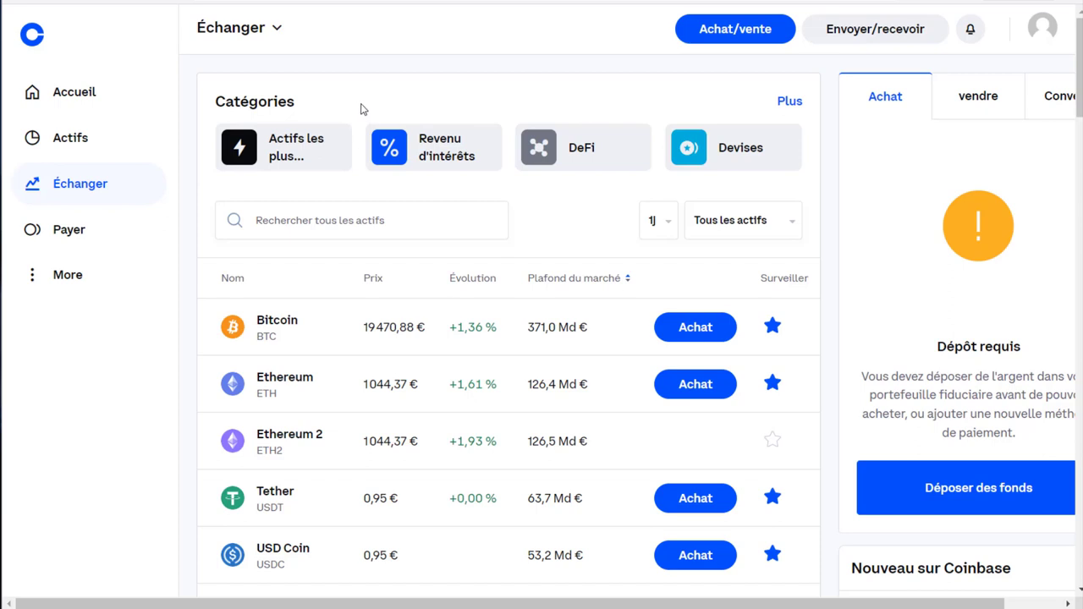
Step: Filter to the Revenu d'intérêts category, expand its description and scroll through its highlights
{"action": "left_click", "coordinate": [432, 146]}
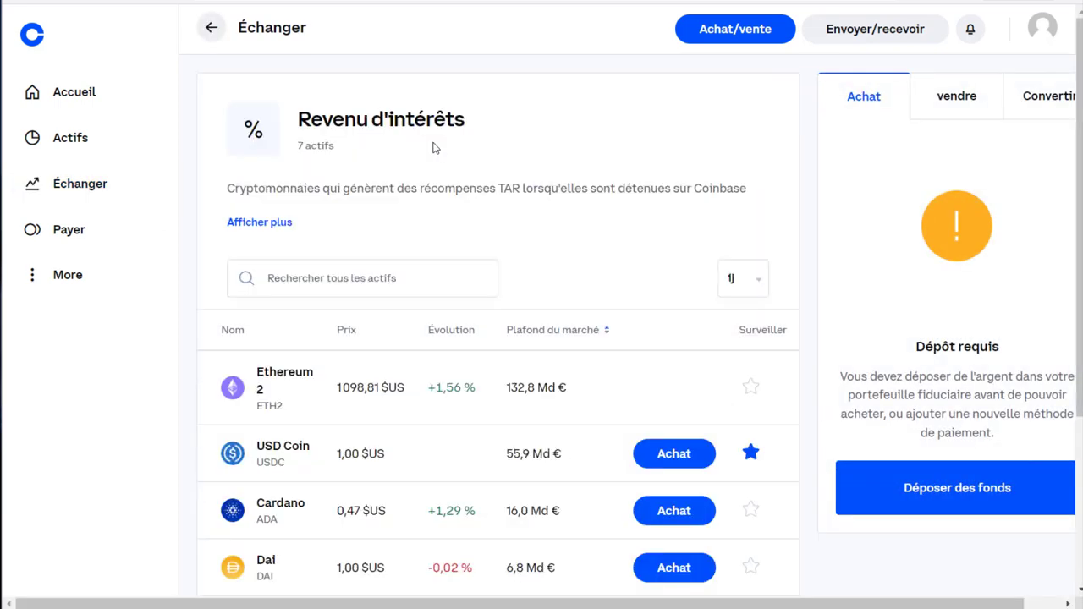
{"action": "left_click", "coordinate": [279, 223]}
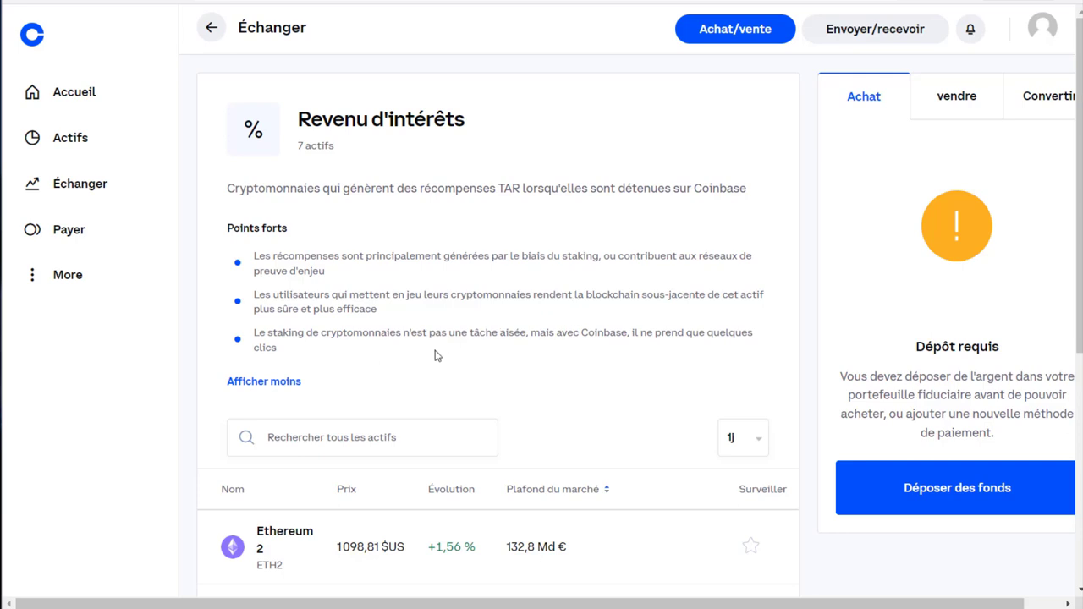
{"action": "scroll", "coordinate": [437, 355], "scroll_direction": "down", "scroll_amount": 3}
{"action": "scroll", "coordinate": [381, 322], "scroll_direction": "down", "scroll_amount": 1}
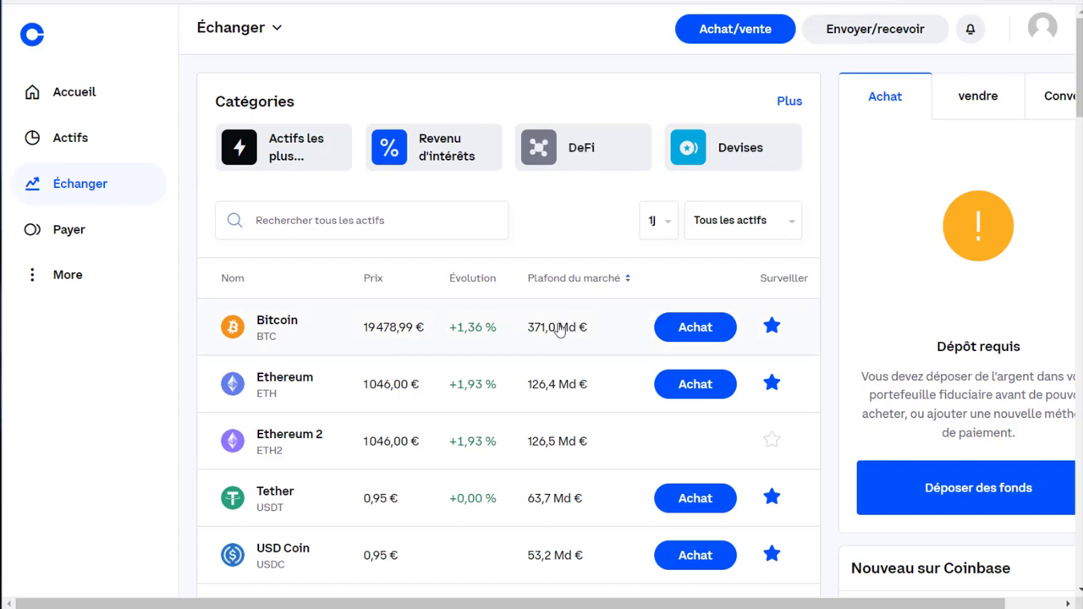
{"action": "scroll", "coordinate": [347, 350], "scroll_direction": "down", "scroll_amount": 2}
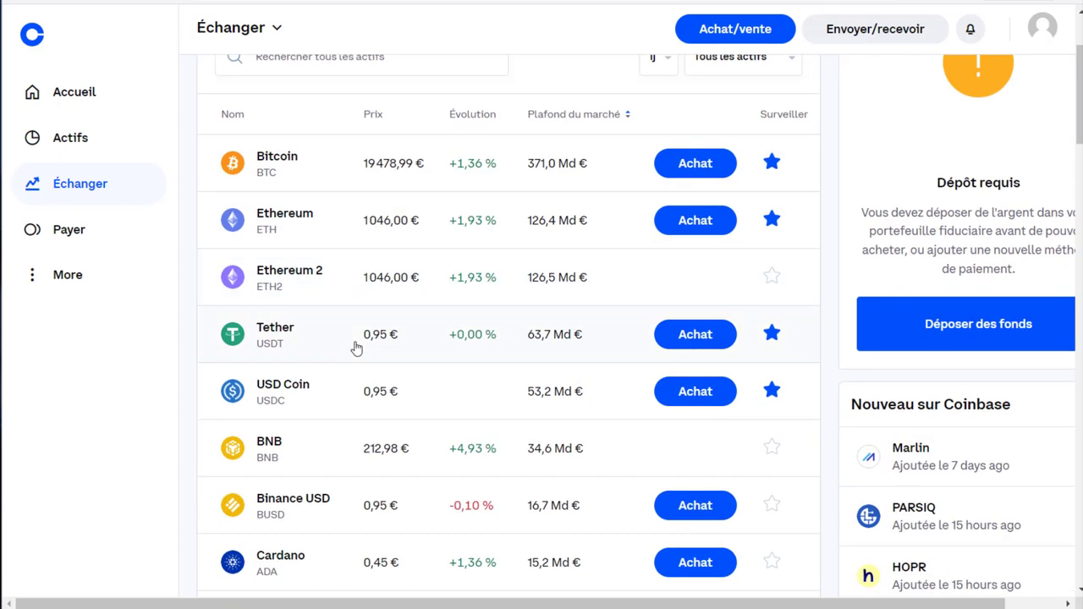
{"action": "scroll", "coordinate": [352, 334], "scroll_direction": "up", "scroll_amount": 2}
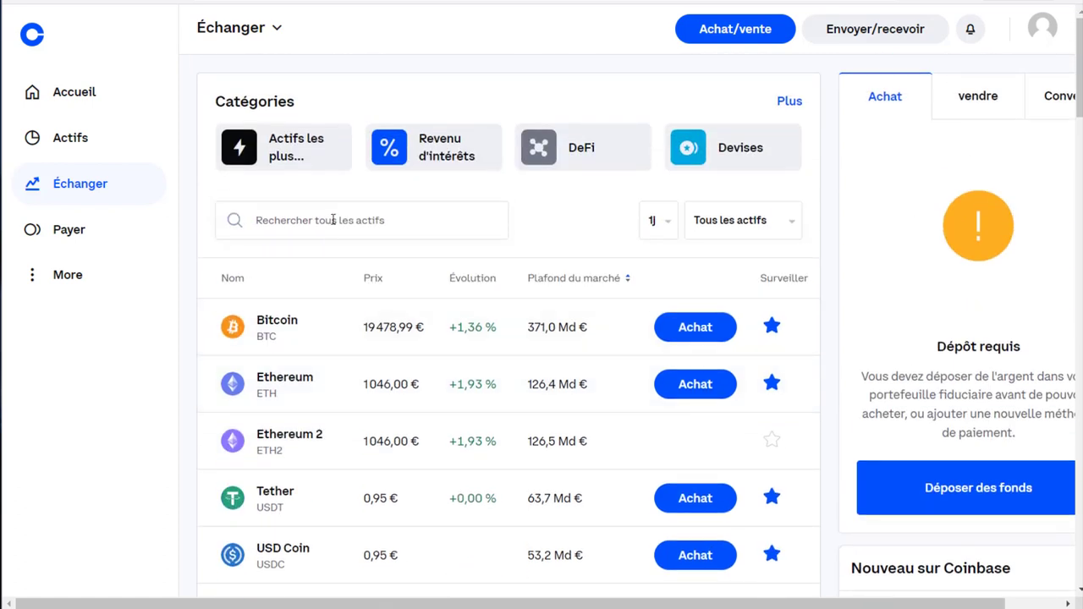
{"action": "left_click", "coordinate": [333, 220]}
{"action": "type", "text": "ether"}
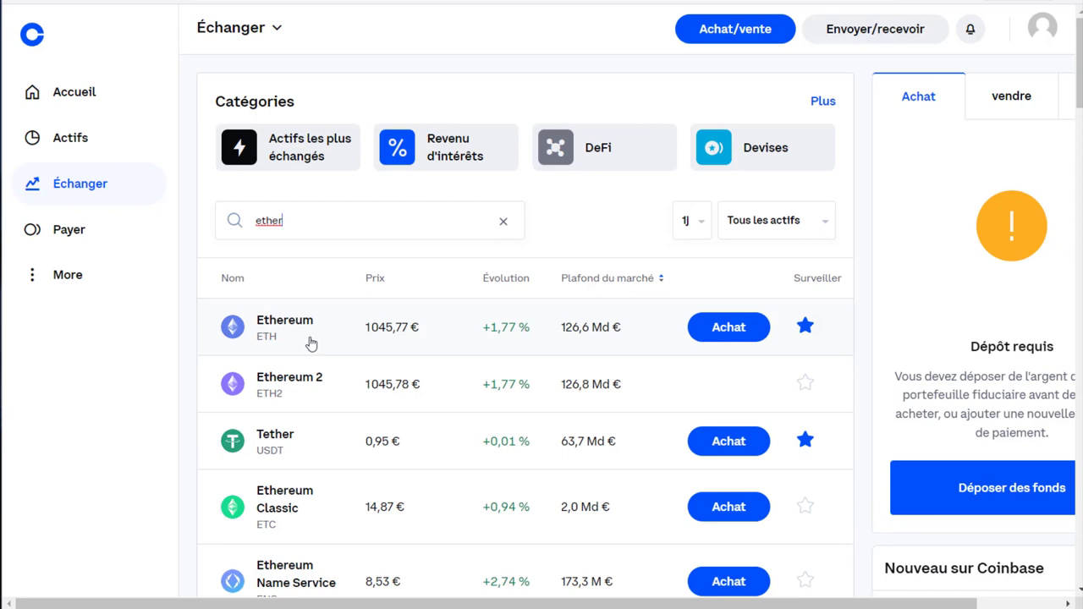
{"action": "key", "text": "BackSpace"}
{"action": "key", "text": "BackSpace"}
{"action": "key", "text": "BackSpace"}
{"action": "key", "text": "BackSpace"}
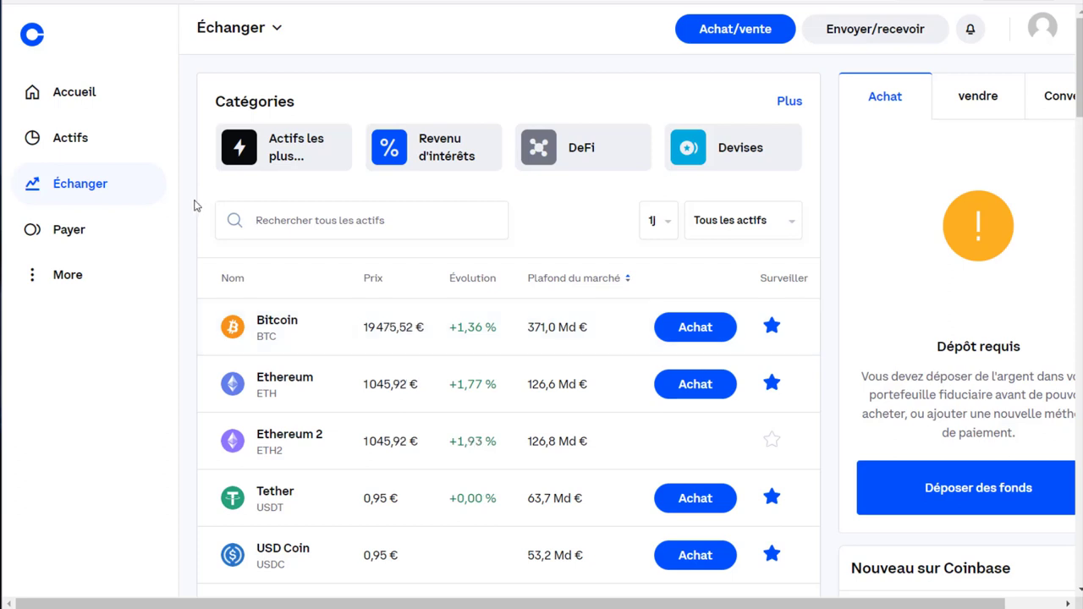
Step: Open the Payer page and scroll down to the Tether and Bitcoin send history
{"action": "left_click", "coordinate": [93, 239]}
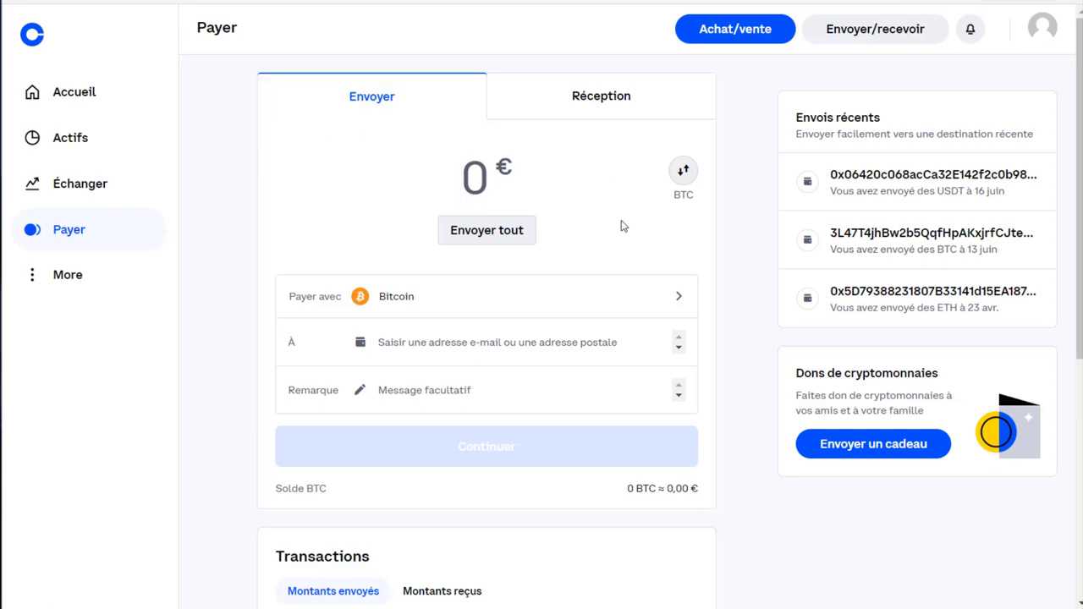
{"action": "scroll", "coordinate": [226, 366], "scroll_direction": "down", "scroll_amount": 2}
{"action": "scroll", "coordinate": [226, 367], "scroll_direction": "down", "scroll_amount": 2}
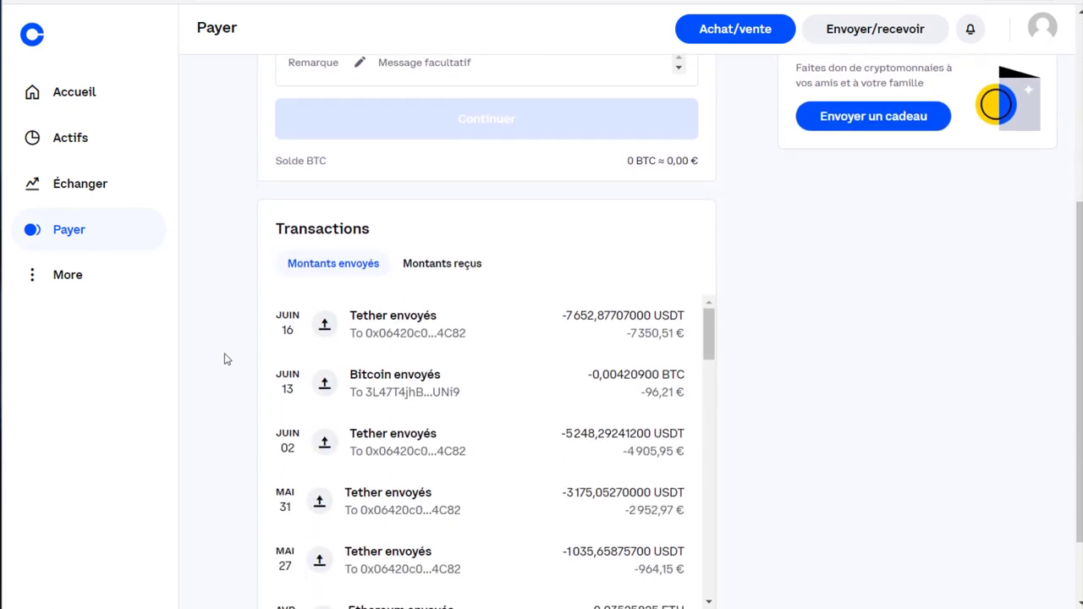
{"action": "scroll", "coordinate": [483, 263], "scroll_direction": "down", "scroll_amount": 1}
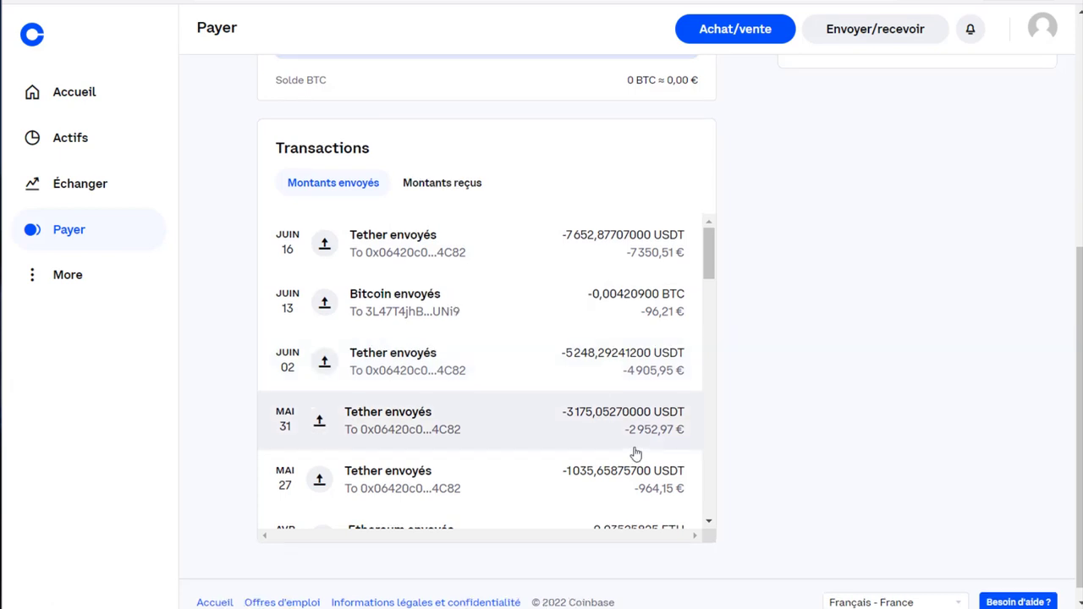
{"action": "scroll", "coordinate": [637, 456], "scroll_direction": "up", "scroll_amount": 2}
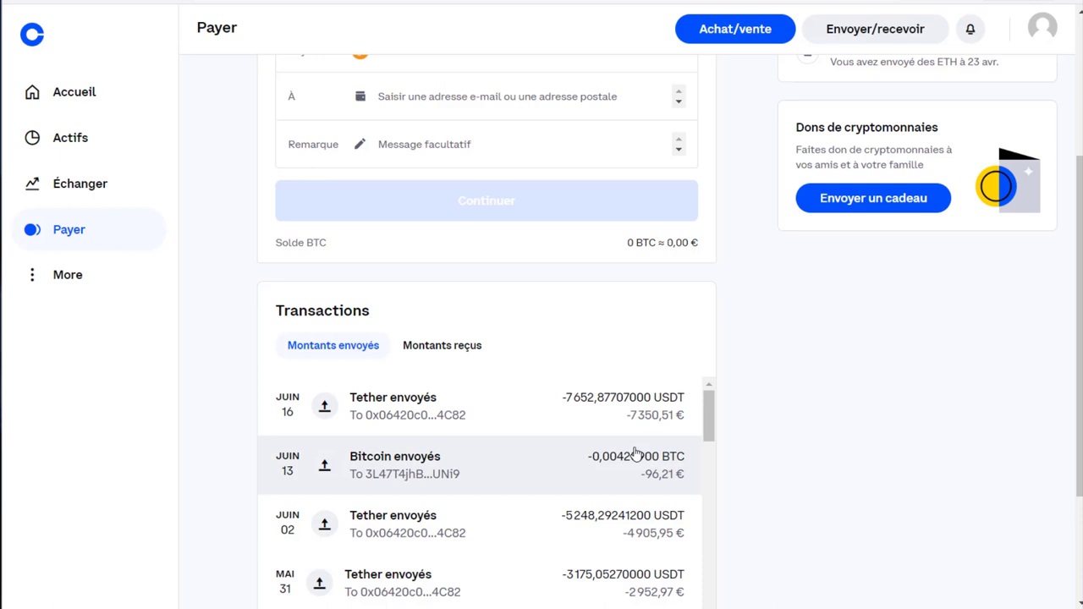
{"action": "scroll", "coordinate": [542, 465], "scroll_direction": "down", "scroll_amount": 1}
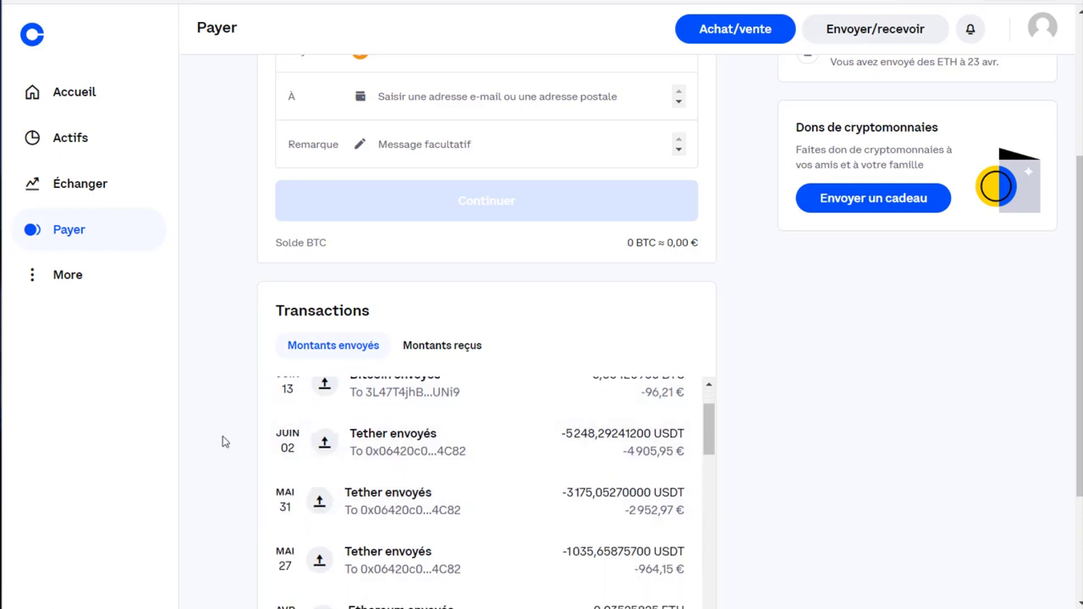
{"action": "scroll", "coordinate": [225, 436], "scroll_direction": "down", "scroll_amount": 2}
{"action": "scroll", "coordinate": [328, 410], "scroll_direction": "up", "scroll_amount": 1}
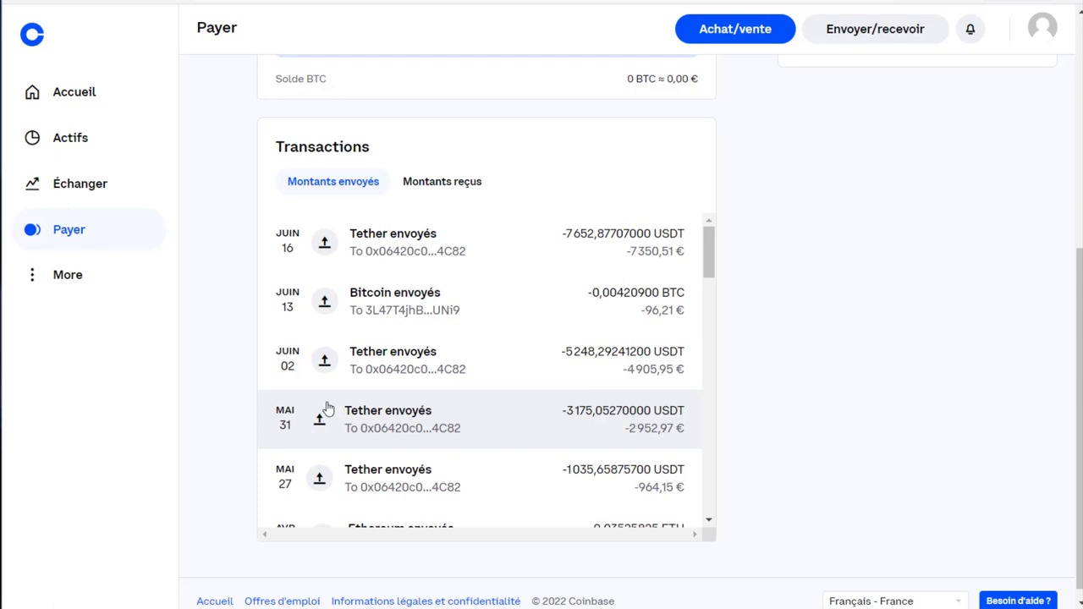
{"action": "scroll", "coordinate": [359, 221], "scroll_direction": "up", "scroll_amount": 5}
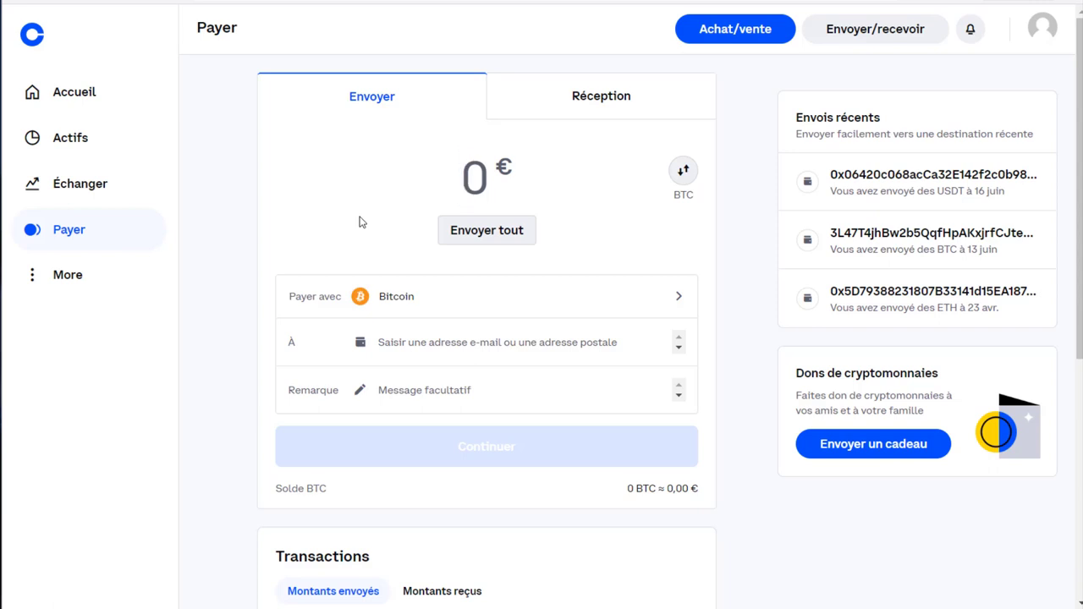
Step: Enter 100 €, pay with Bitcoin, and use the first 'Envois récents' address as recipient
{"action": "type", "text": "100"}
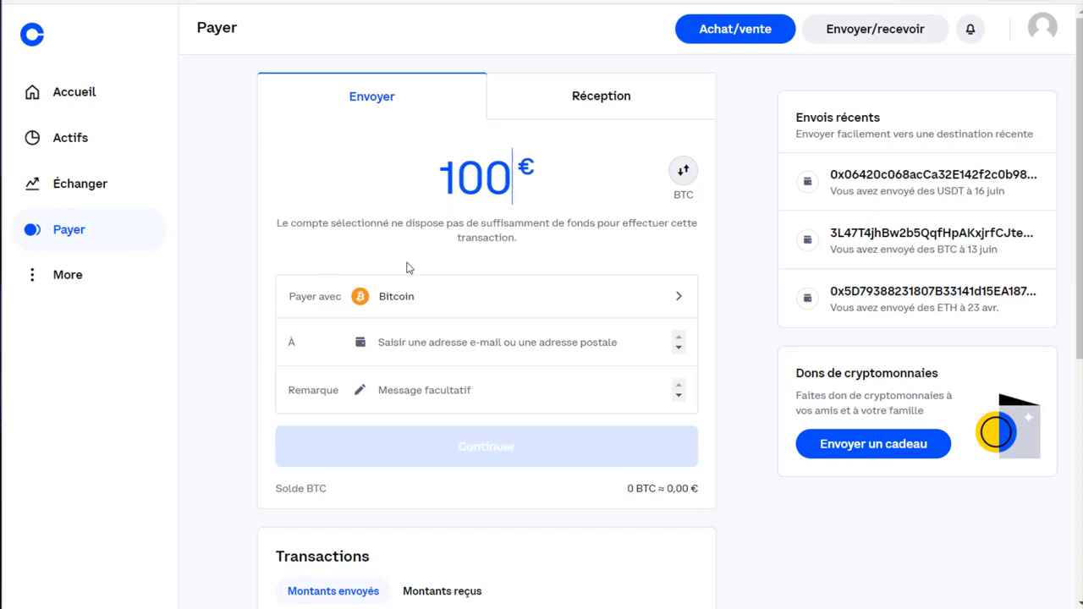
{"action": "left_click", "coordinate": [404, 310]}
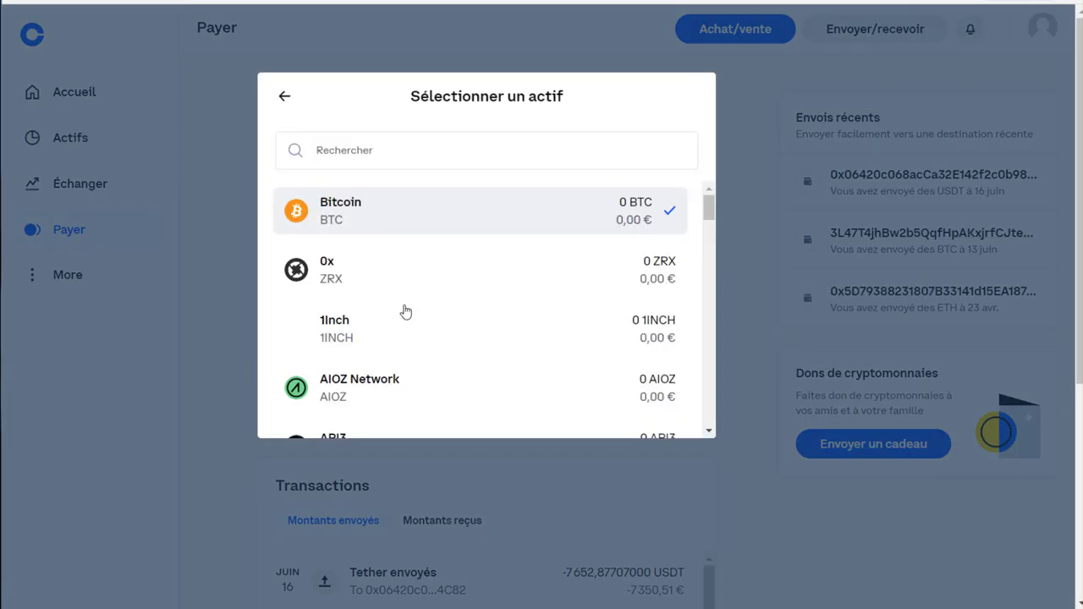
{"action": "left_click", "coordinate": [354, 218]}
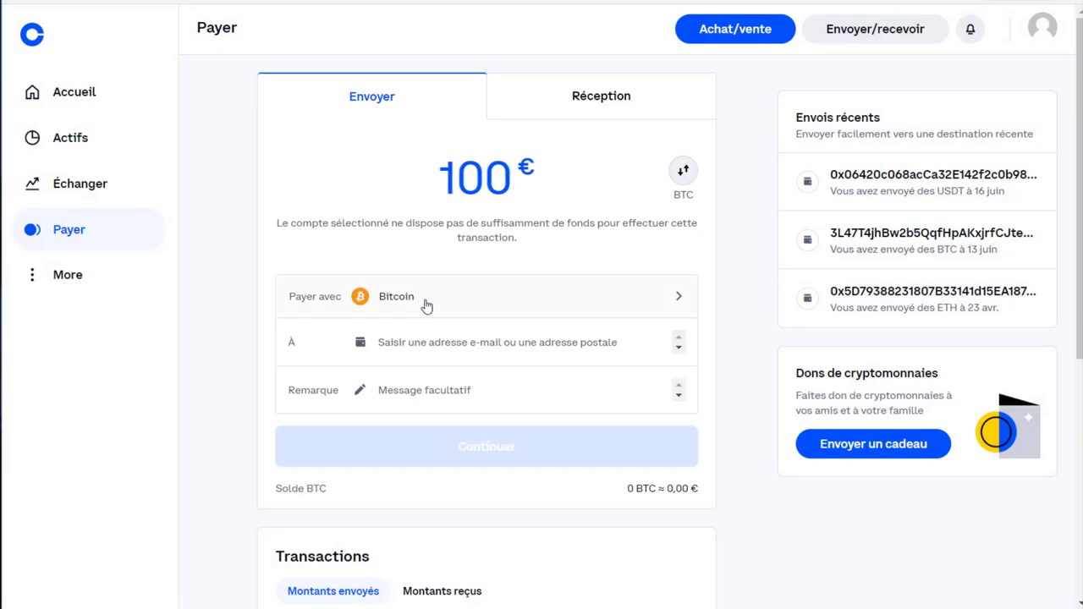
{"action": "left_click", "coordinate": [442, 354]}
{"action": "left_click", "coordinate": [855, 183]}
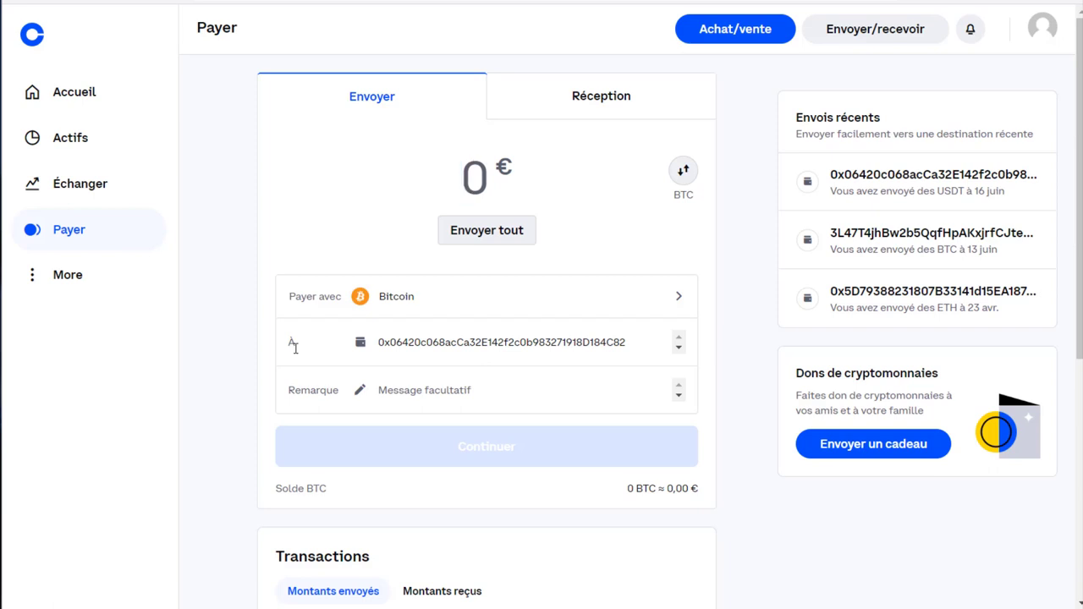
{"action": "type", "text": "1010"}
{"action": "key", "text": "BackSpace"}
{"action": "key", "text": "BackSpace"}
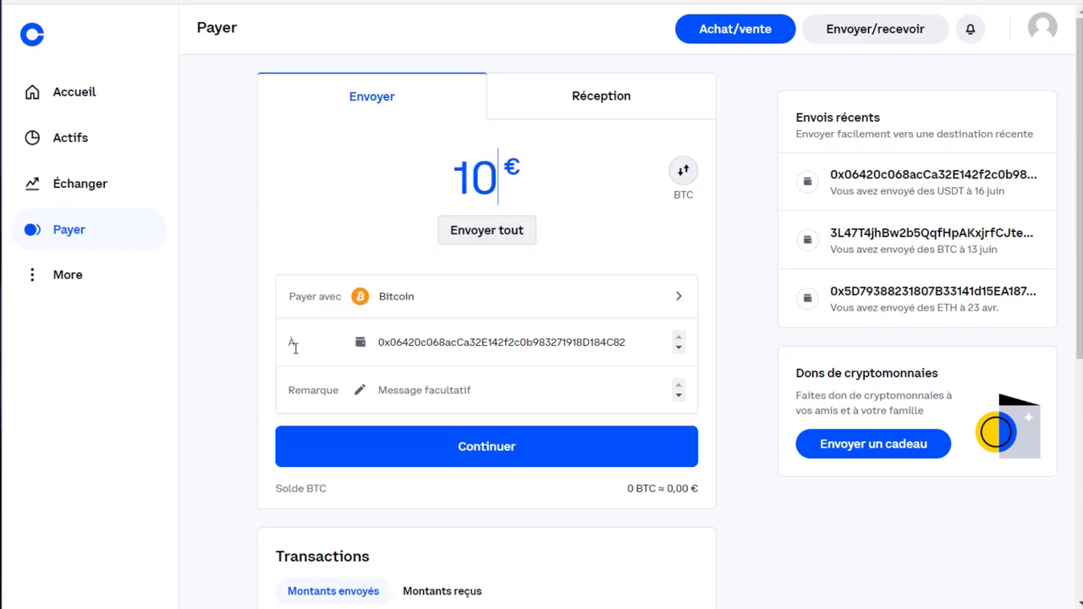
Step: Switch to Réception to show the Bitcoin QR code and BTC deposit address
{"action": "type", "text": "0"}
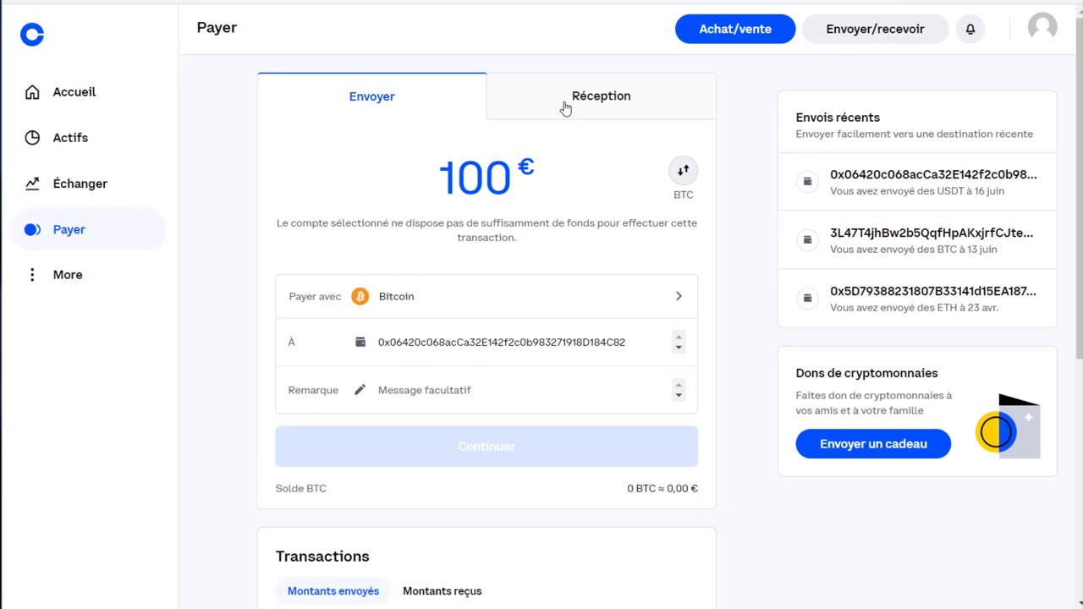
{"action": "left_click", "coordinate": [562, 102]}
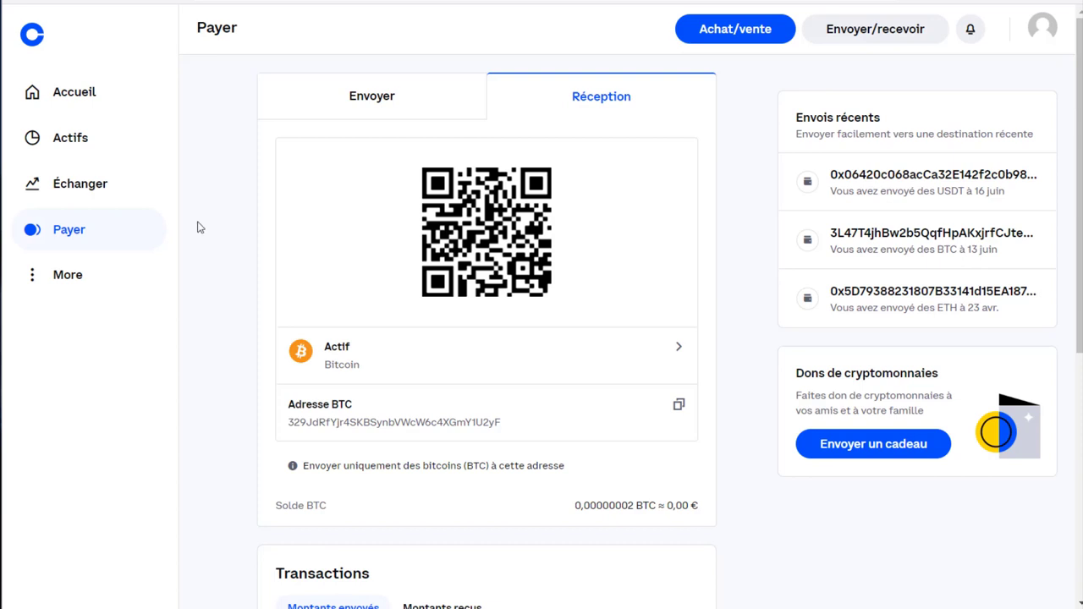
Step: Open Rendement from More to review the +0,00007412 € Tether gains at 2,75 %, then reopen More
{"action": "left_click", "coordinate": [118, 292]}
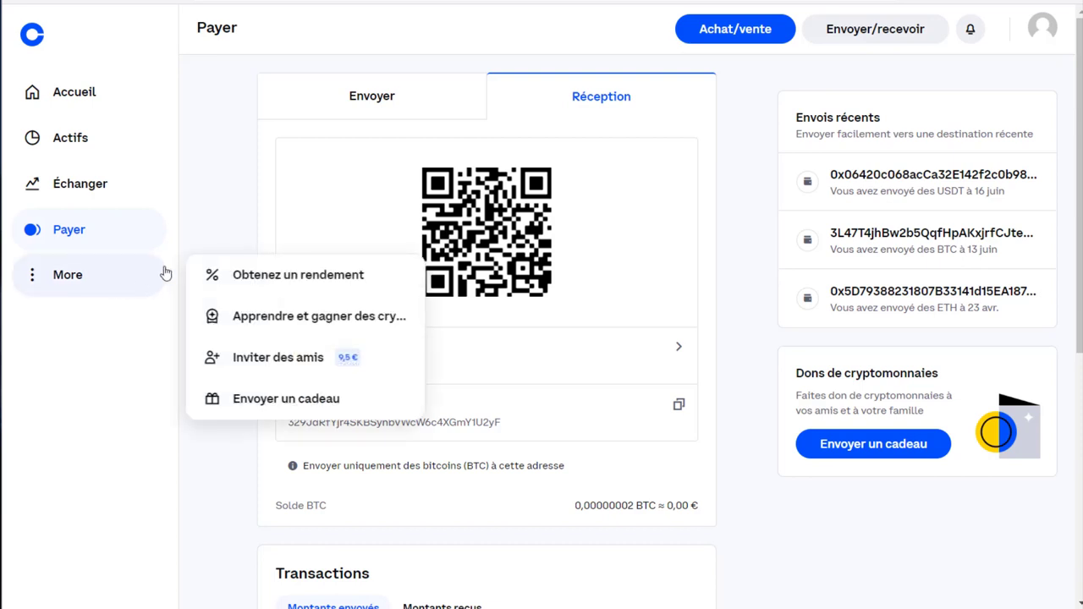
{"action": "left_click", "coordinate": [261, 275]}
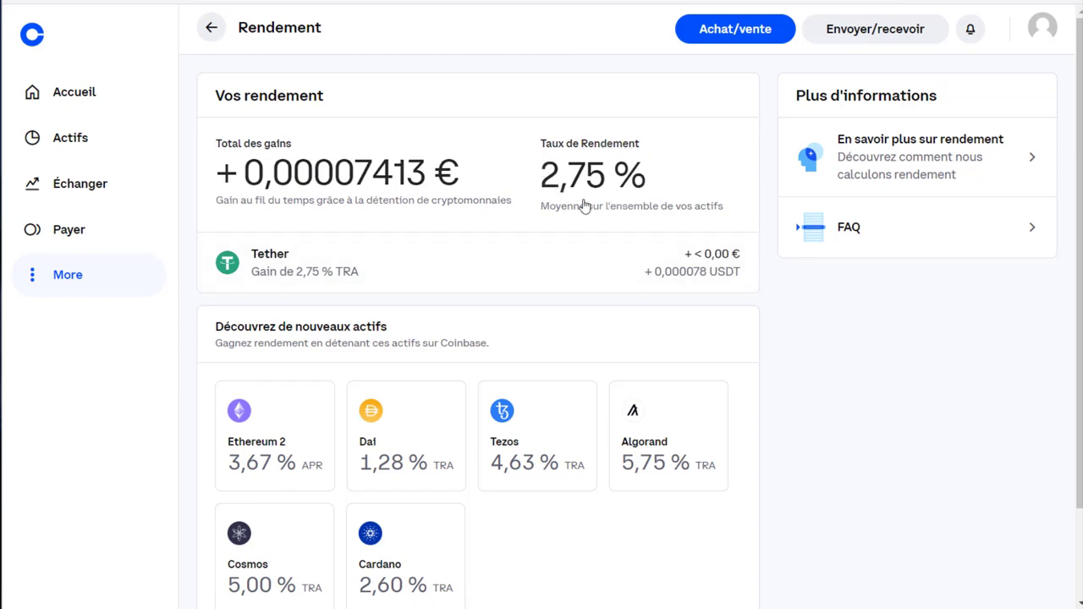
{"action": "scroll", "coordinate": [525, 245], "scroll_direction": "down", "scroll_amount": 2}
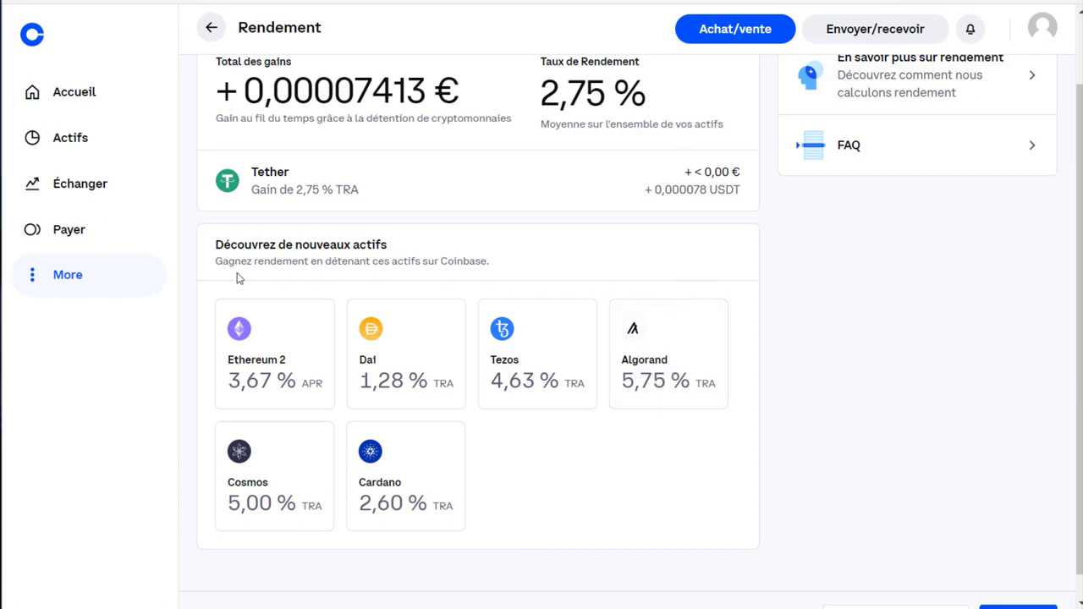
{"action": "scroll", "coordinate": [228, 289], "scroll_direction": "up", "scroll_amount": 2}
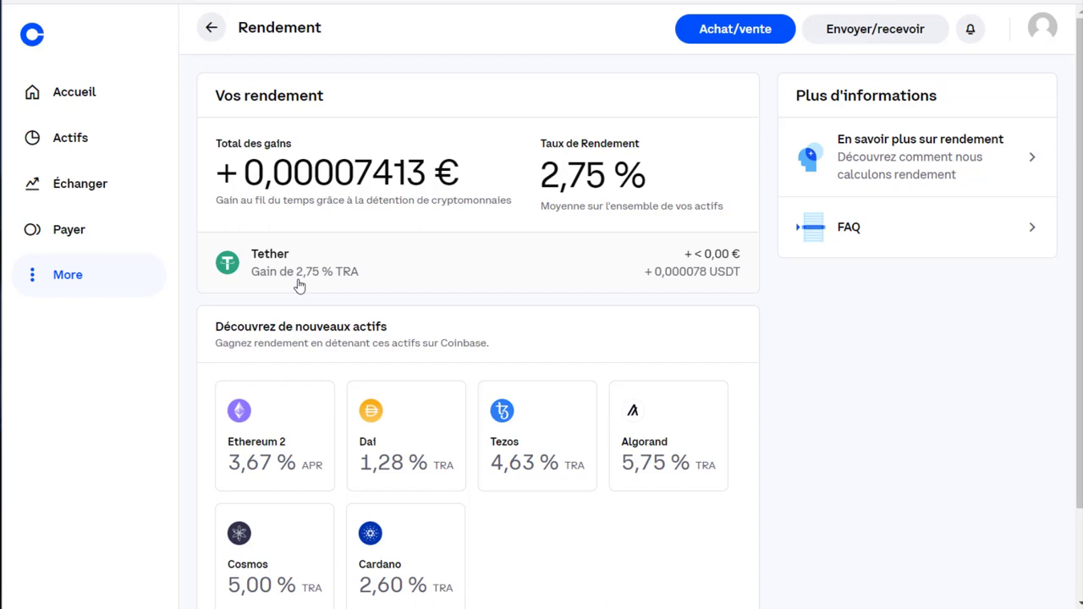
{"action": "left_click", "coordinate": [126, 279]}
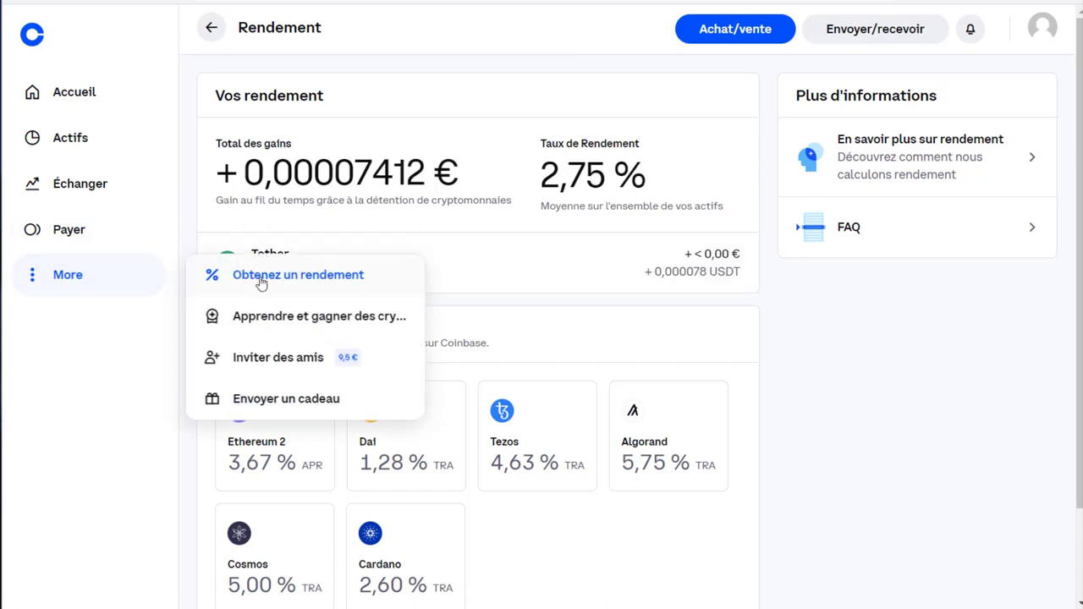
Step: Browse the Apprendre et gagner des cryptomonnaies page's The Graph and Amp lesson cards
{"action": "left_click", "coordinate": [279, 328]}
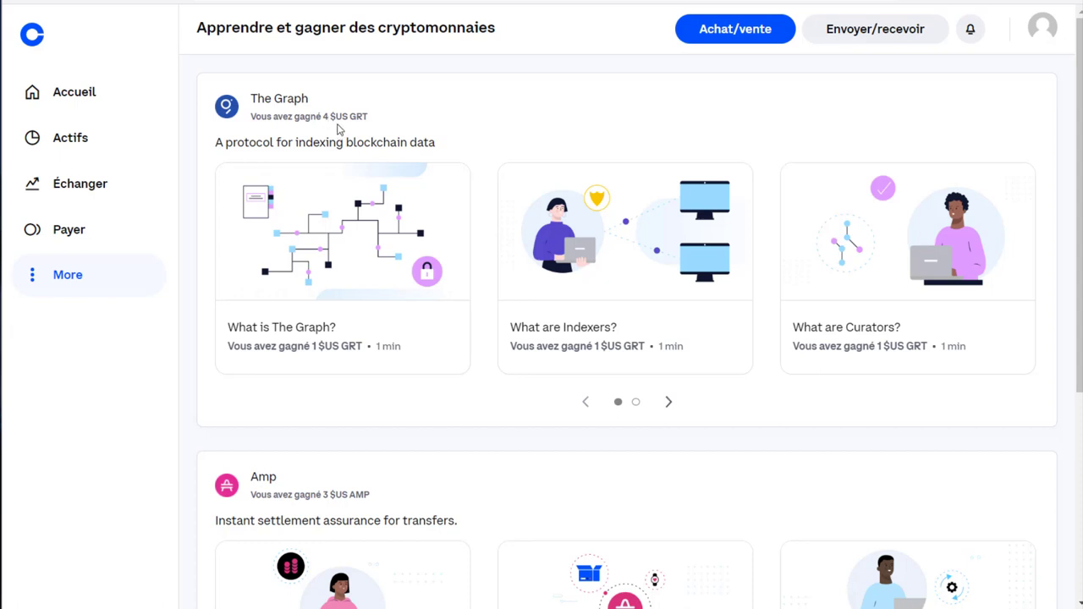
{"action": "scroll", "coordinate": [355, 127], "scroll_direction": "down", "scroll_amount": 2}
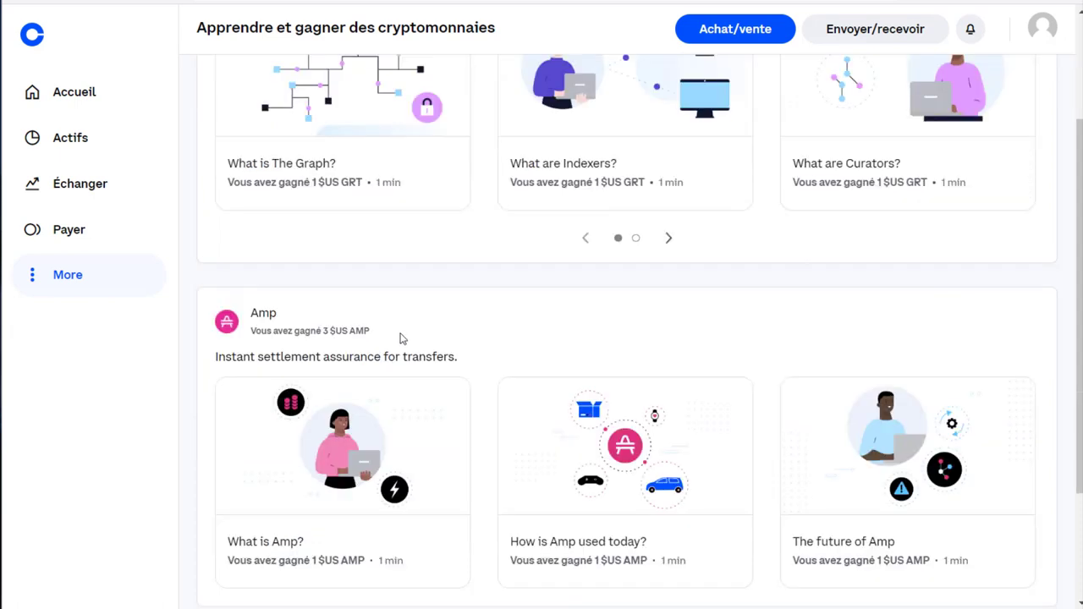
{"action": "scroll", "coordinate": [355, 355], "scroll_direction": "down", "scroll_amount": 2}
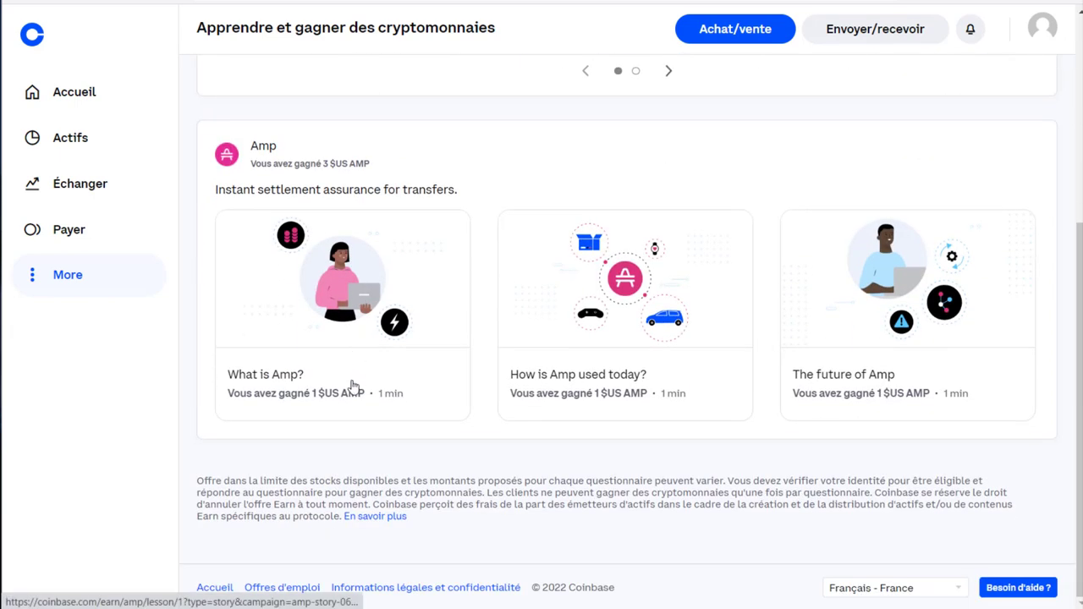
{"action": "scroll", "coordinate": [395, 367], "scroll_direction": "up", "scroll_amount": 3}
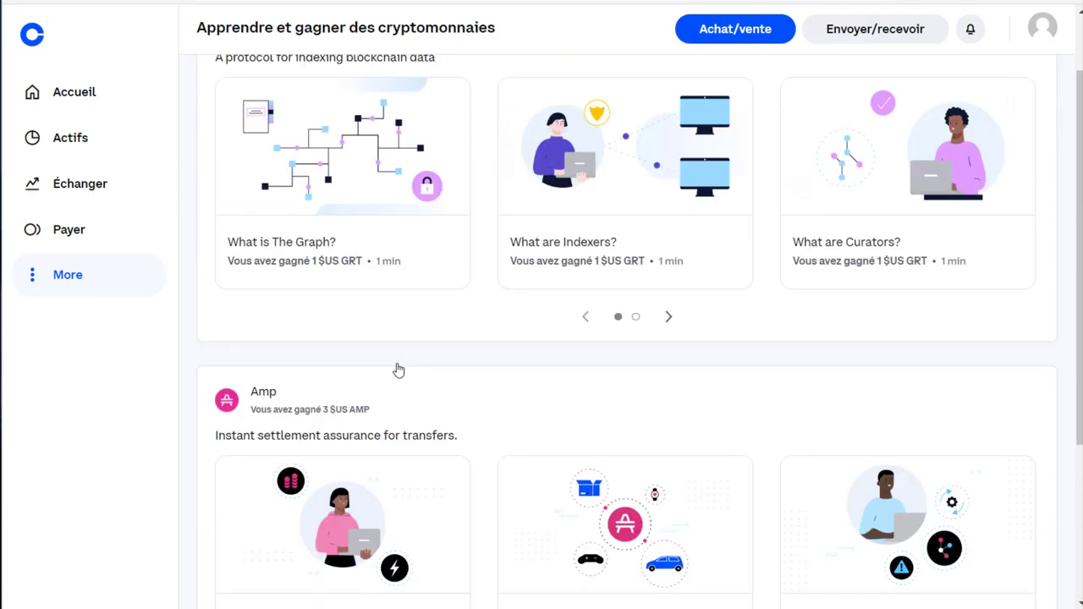
{"action": "scroll", "coordinate": [399, 369], "scroll_direction": "up", "scroll_amount": 1}
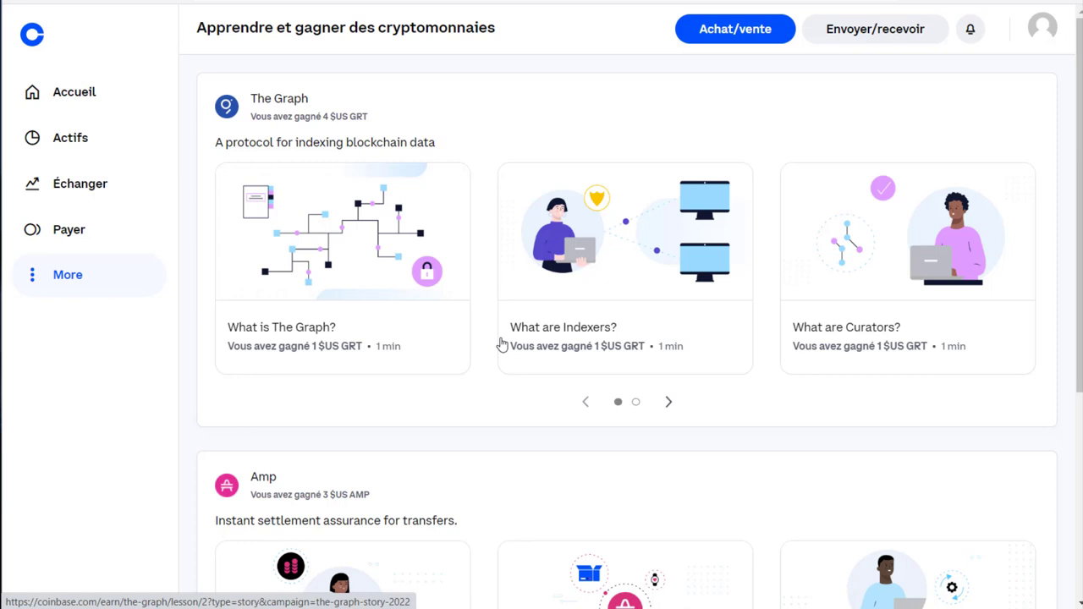
{"action": "left_click", "coordinate": [133, 276]}
Step: Open the Inviter des amis page from the More menu
{"action": "left_click", "coordinate": [252, 357]}
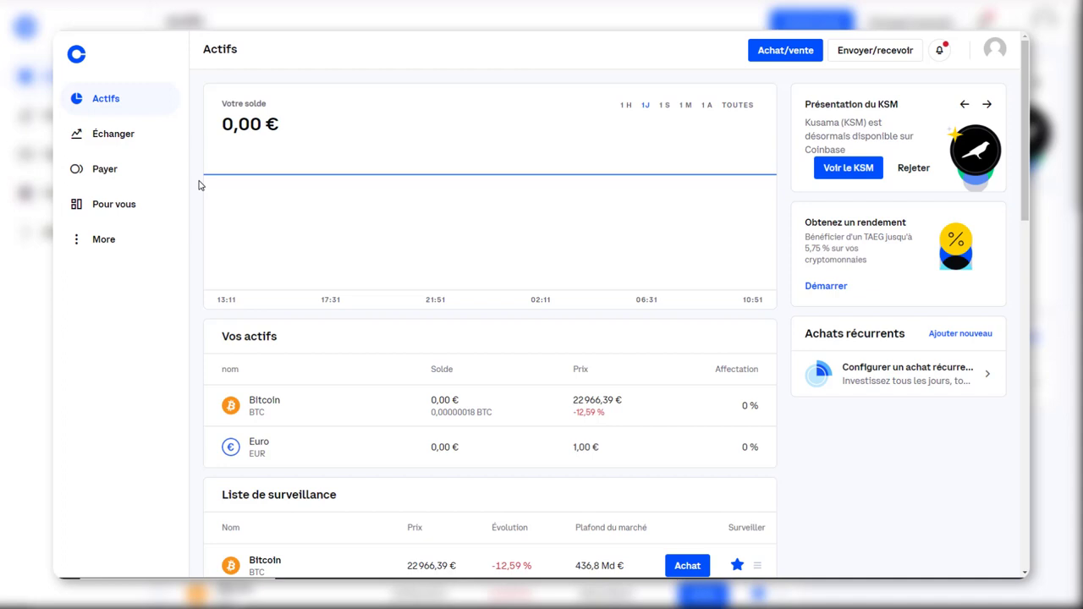
{"action": "left_click", "coordinate": [269, 454]}
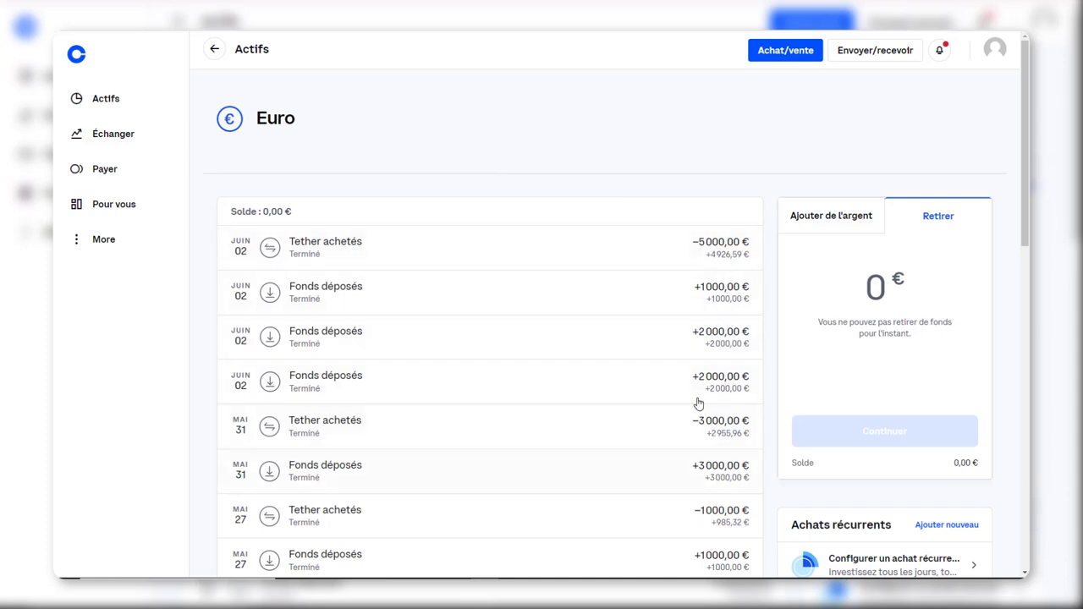
{"action": "scroll", "coordinate": [690, 381], "scroll_direction": "down", "scroll_amount": 2}
{"action": "scroll", "coordinate": [648, 359], "scroll_direction": "up", "scroll_amount": 2}
{"action": "left_click", "coordinate": [164, 101]}
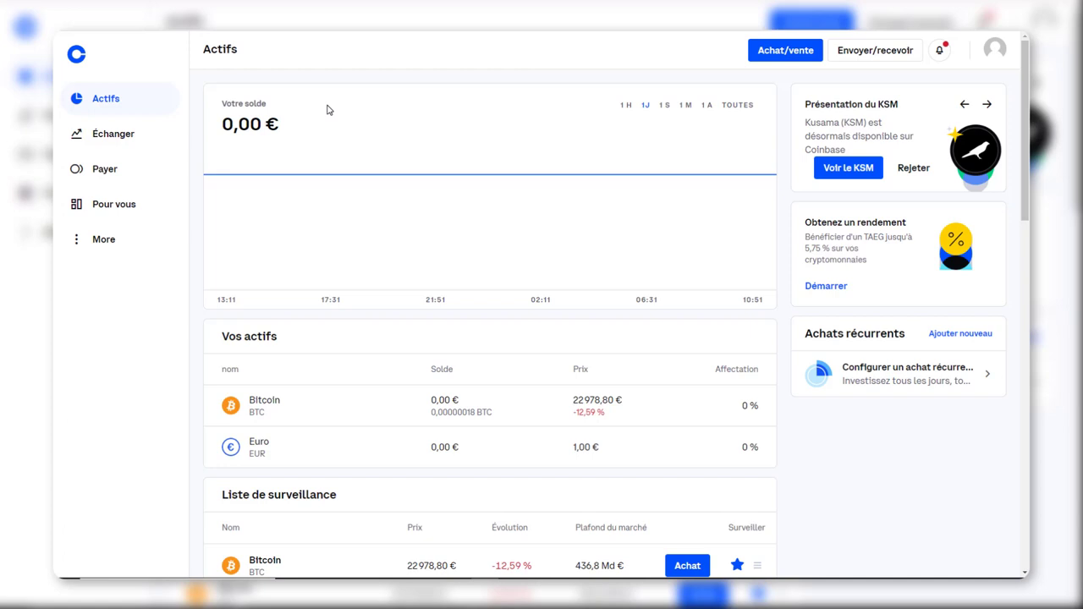
{"action": "mouse_move", "coordinate": [719, 174]}
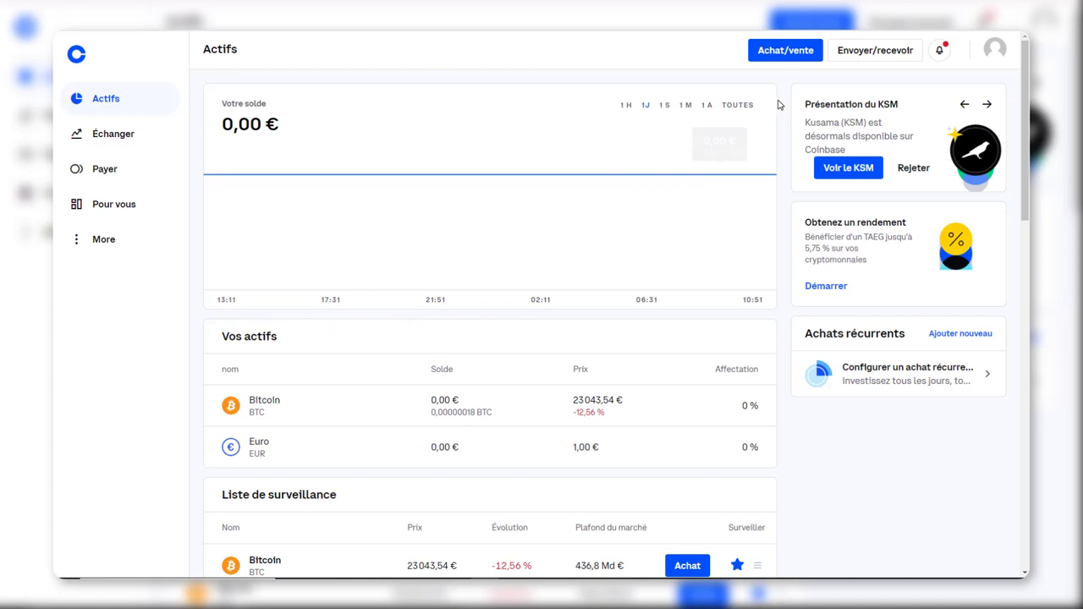
Step: Start an Achat/vente and choose Déposer des fonds to see the SEPA transfer details
{"action": "left_click", "coordinate": [780, 53]}
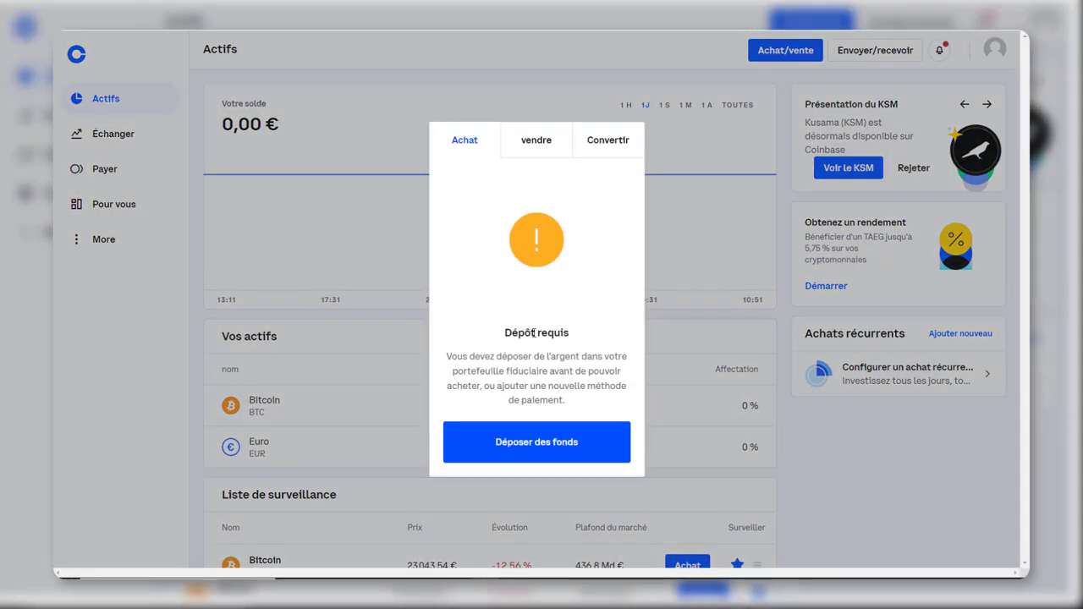
{"action": "left_click", "coordinate": [559, 457]}
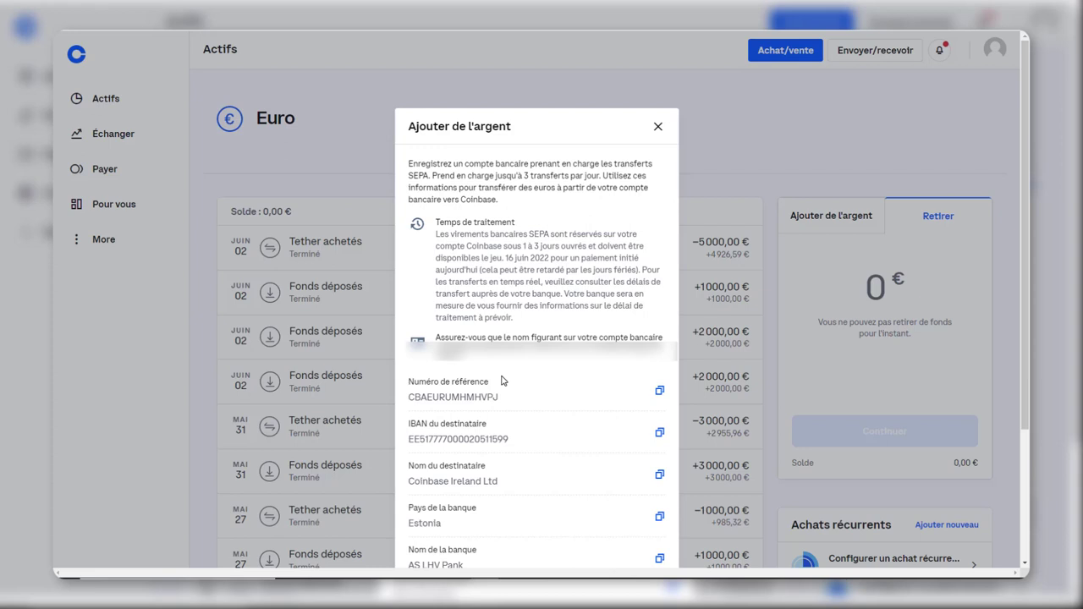
Step: Copy a SEPA bank detail from the Ajouter de l'argent dialog
{"action": "scroll", "coordinate": [503, 380], "scroll_direction": "down", "scroll_amount": 3}
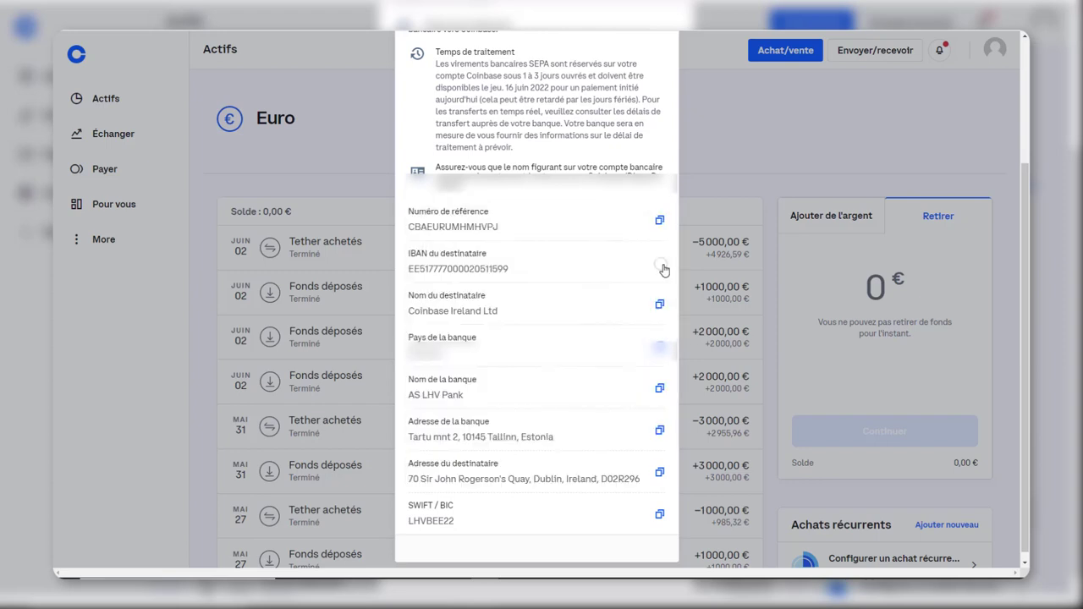
{"action": "left_click", "coordinate": [660, 222]}
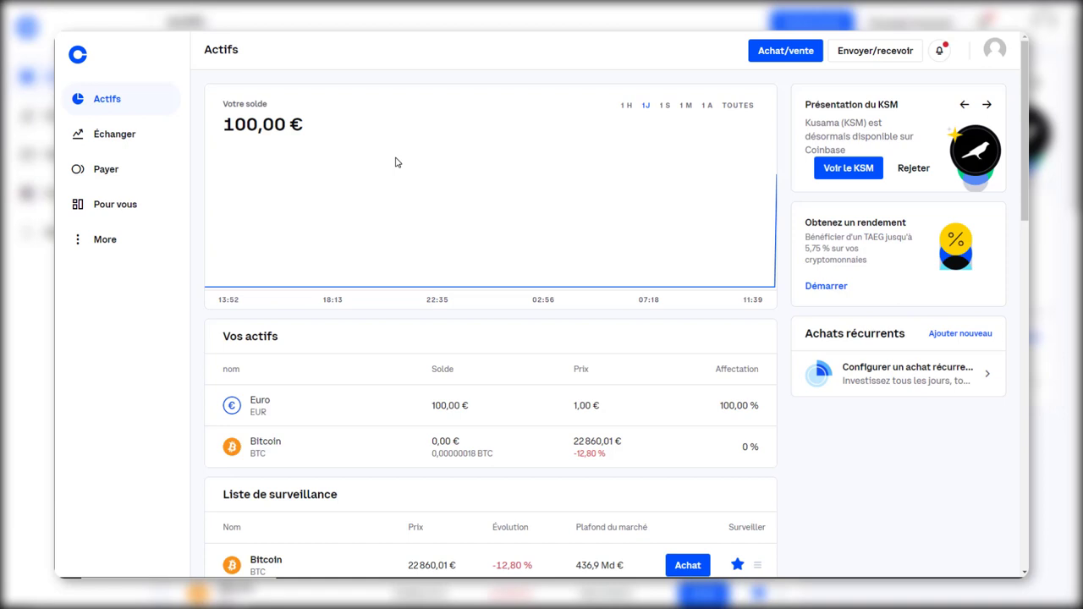
Step: Scroll down the Actifs page to the Liste de surveillance watchlist
{"action": "scroll", "coordinate": [567, 461], "scroll_direction": "down", "scroll_amount": 3}
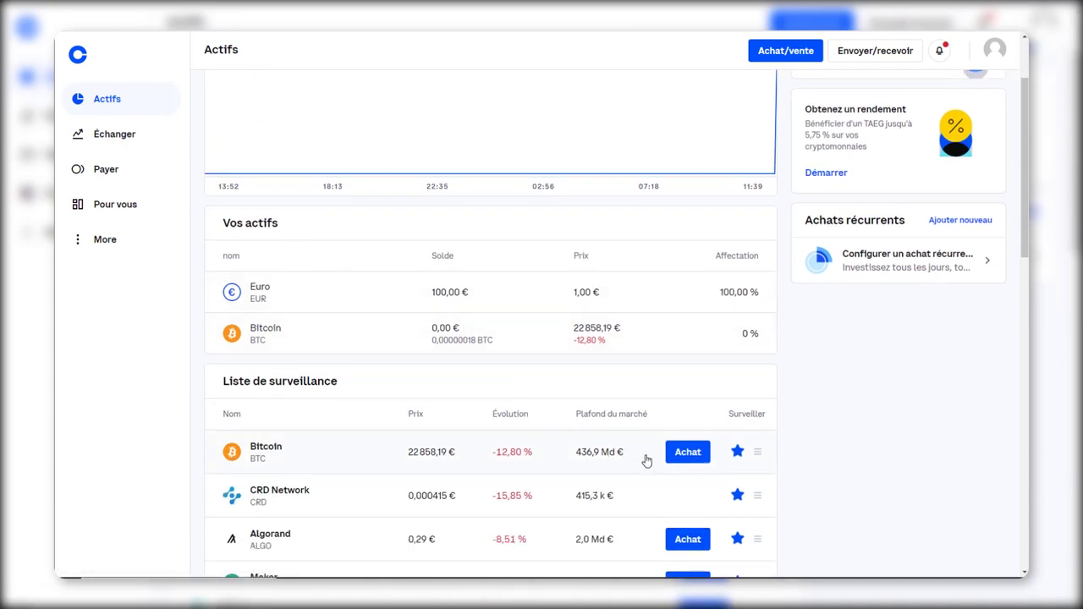
{"action": "scroll", "coordinate": [615, 448], "scroll_direction": "down", "scroll_amount": 3}
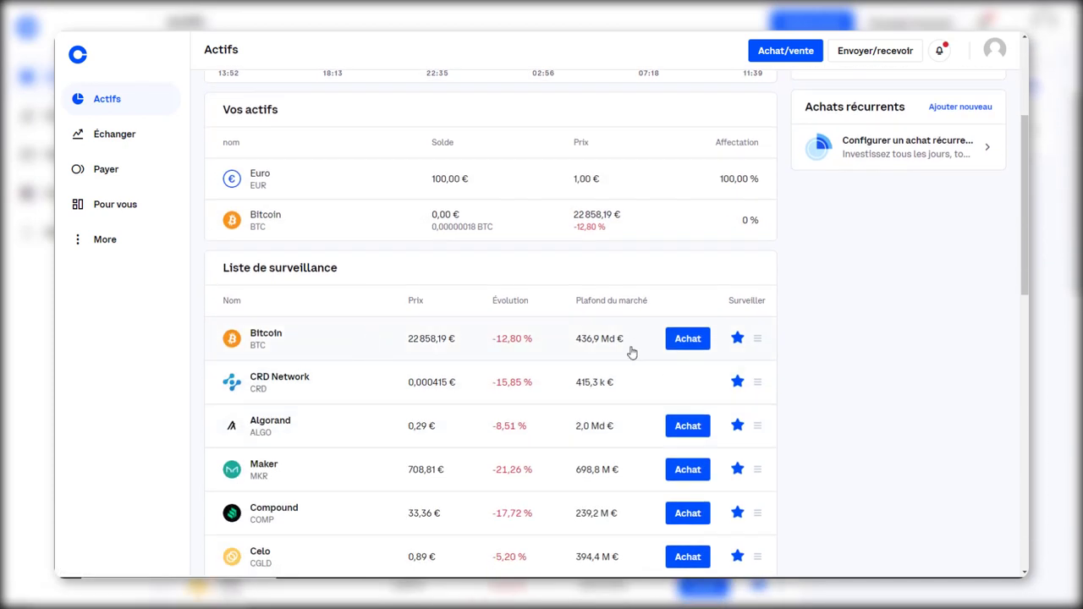
Step: Buy 100 € of Bitcoin, previewing and confirming the order
{"action": "left_click", "coordinate": [695, 350]}
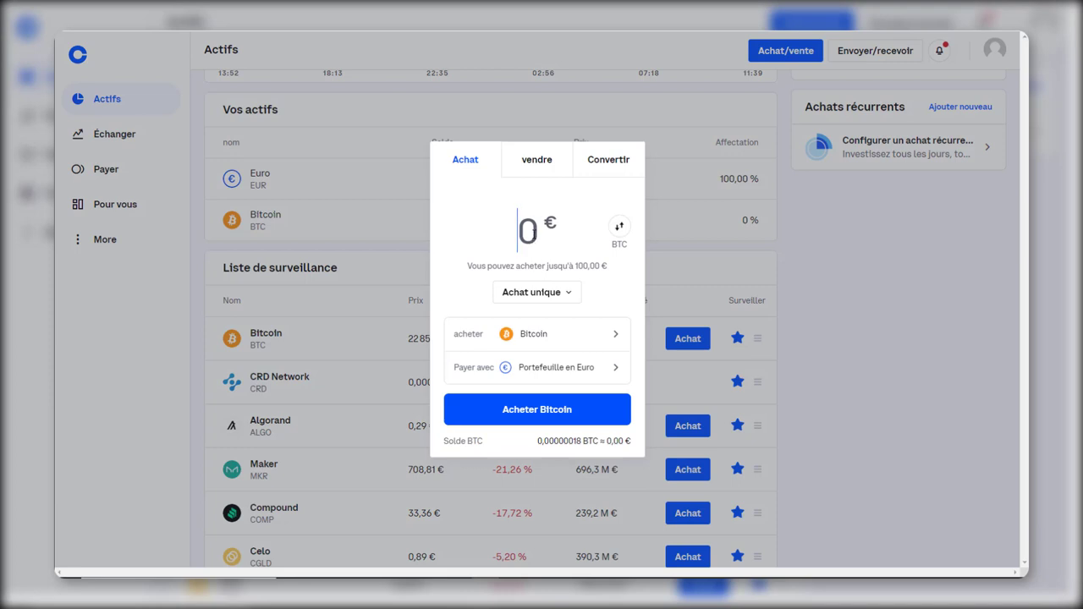
{"action": "type", "text": "100"}
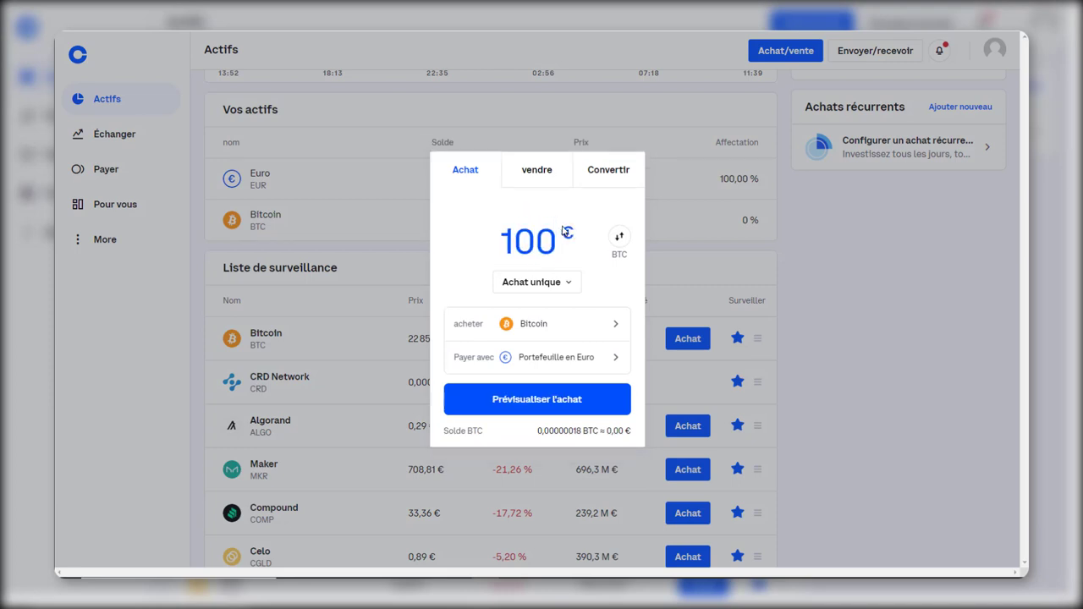
{"action": "left_click", "coordinate": [538, 409]}
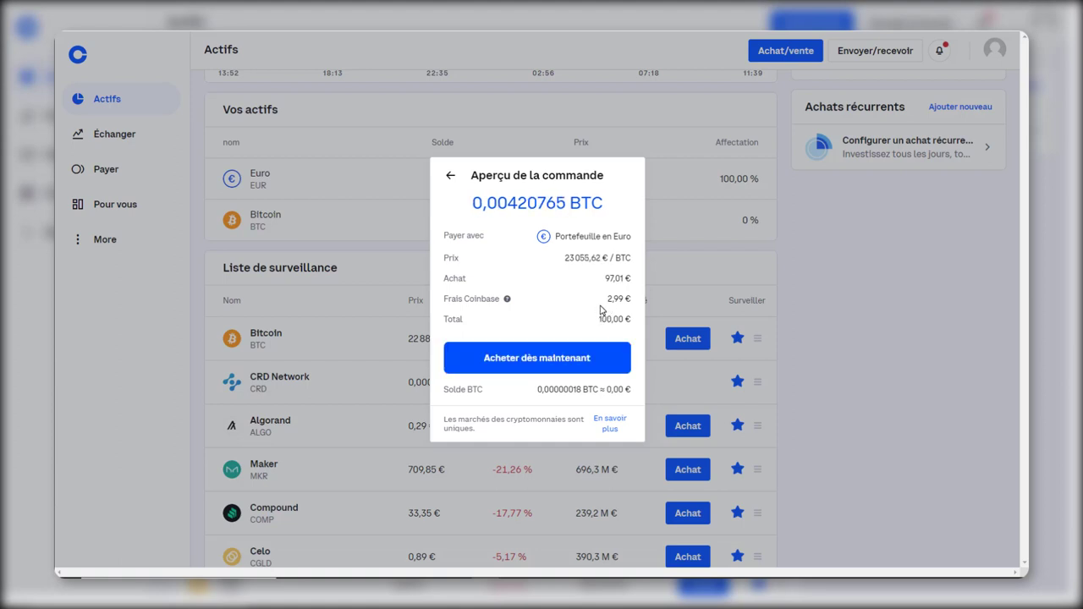
{"action": "left_click", "coordinate": [534, 358]}
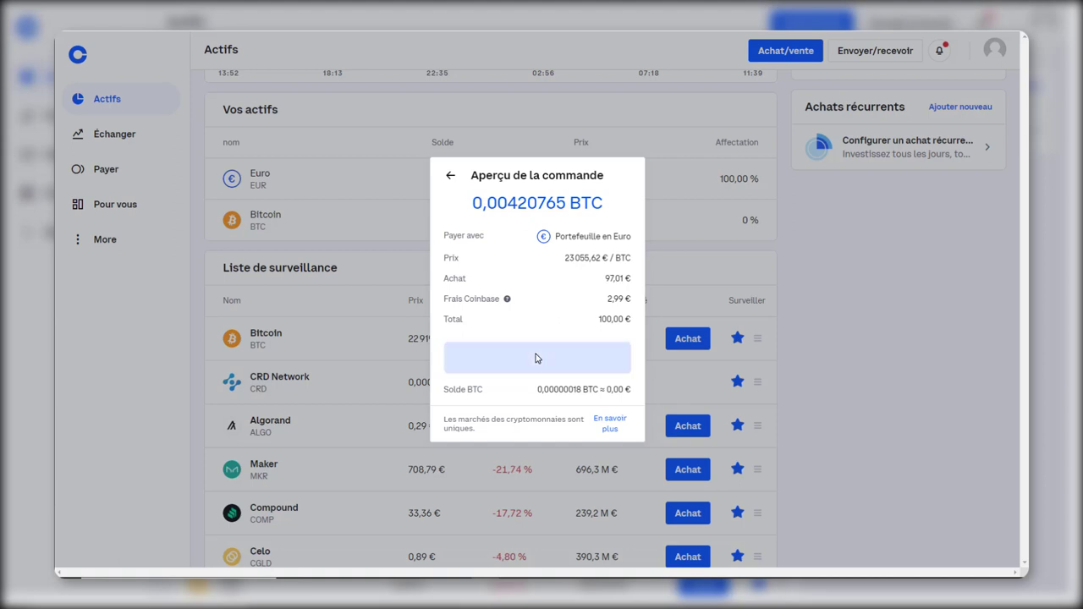
{"action": "left_click", "coordinate": [534, 357]}
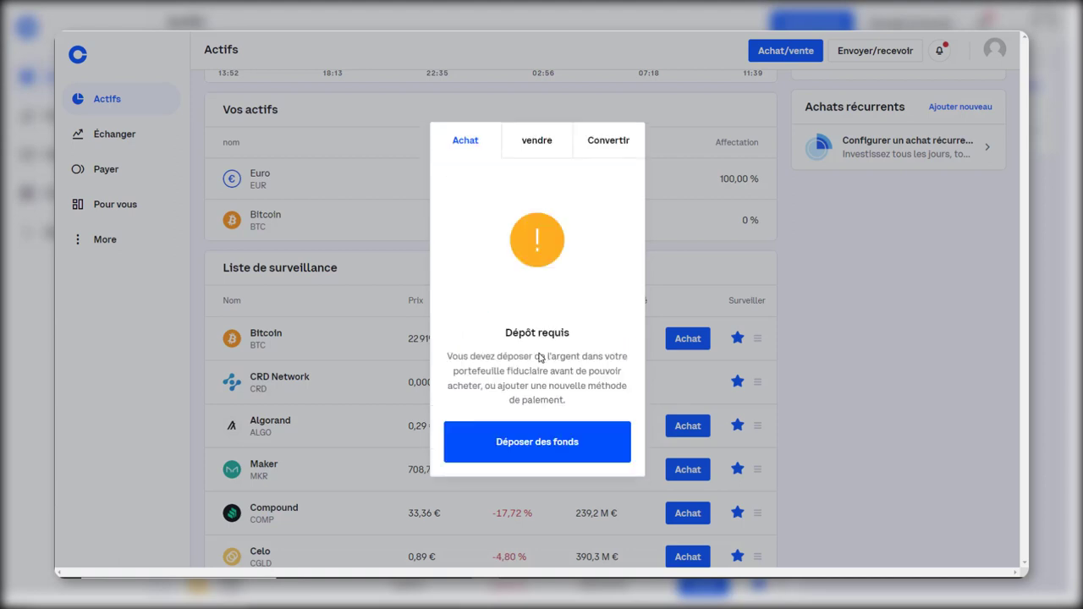
Step: Close the buy panel and scroll back up to the updated balances
{"action": "left_click", "coordinate": [680, 249]}
{"action": "scroll", "coordinate": [506, 275], "scroll_direction": "up", "scroll_amount": 1}
{"action": "scroll", "coordinate": [474, 284], "scroll_direction": "up", "scroll_amount": 2}
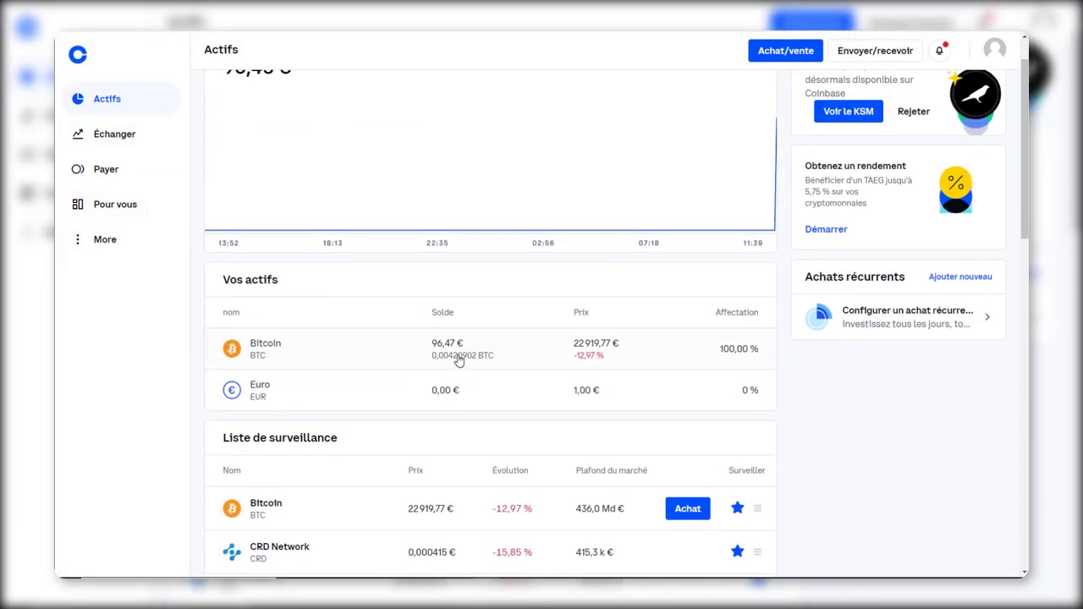
{"action": "scroll", "coordinate": [458, 359], "scroll_direction": "up", "scroll_amount": 1}
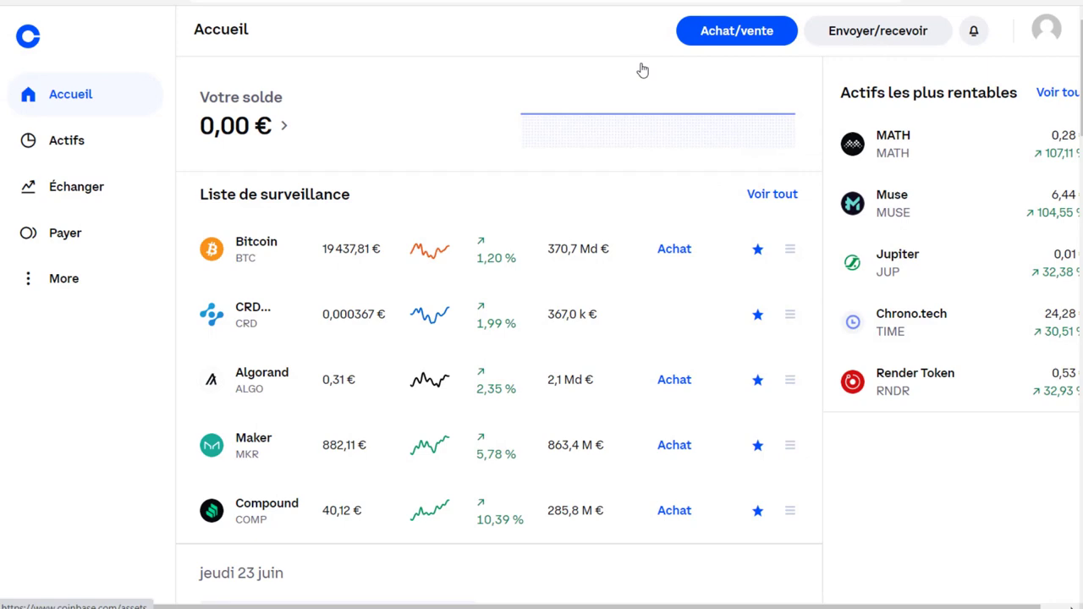
Step: Open Paramètres from the account avatar menu and scroll through its first tab
{"action": "left_click", "coordinate": [1047, 30]}
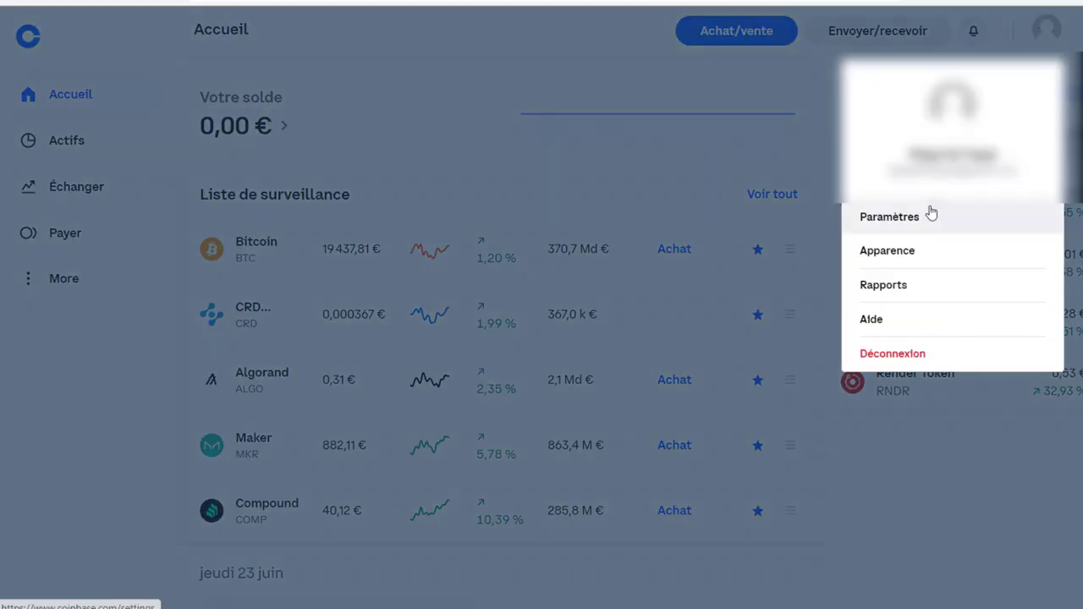
{"action": "left_click", "coordinate": [929, 219]}
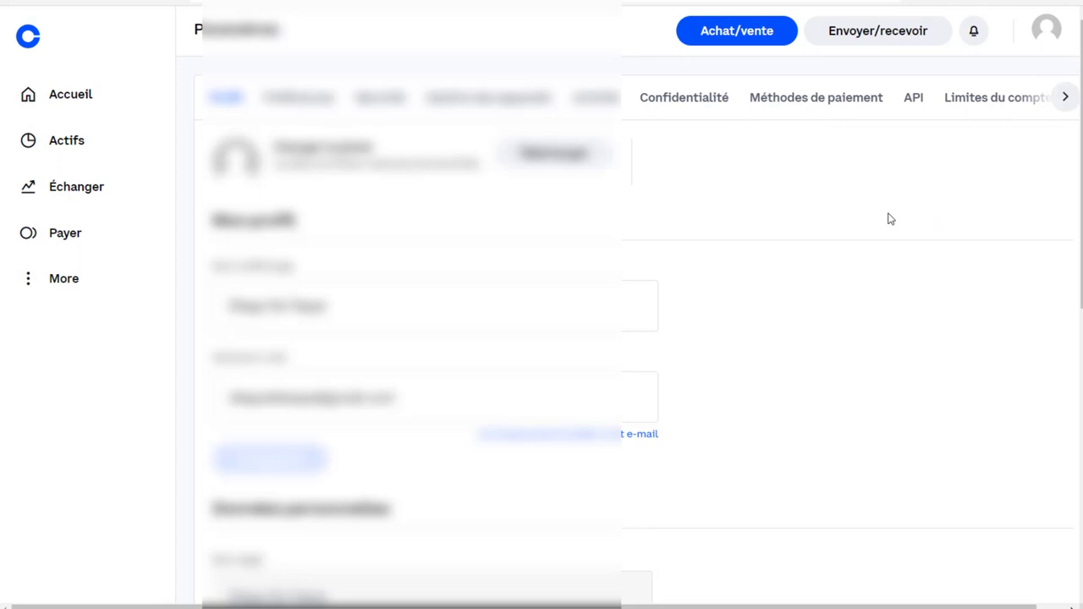
{"action": "scroll", "coordinate": [459, 190], "scroll_direction": "down", "scroll_amount": 5}
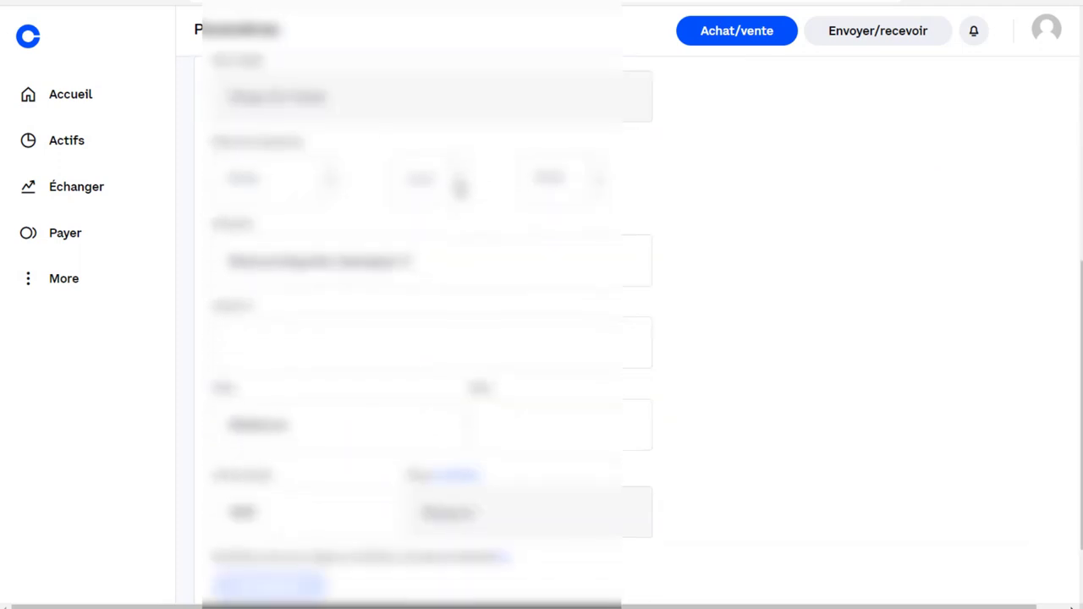
{"action": "scroll", "coordinate": [459, 191], "scroll_direction": "down", "scroll_amount": 3}
{"action": "scroll", "coordinate": [459, 186], "scroll_direction": "up", "scroll_amount": 5}
{"action": "scroll", "coordinate": [460, 183], "scroll_direction": "up", "scroll_amount": 3}
{"action": "scroll", "coordinate": [460, 184], "scroll_direction": "up", "scroll_amount": 1}
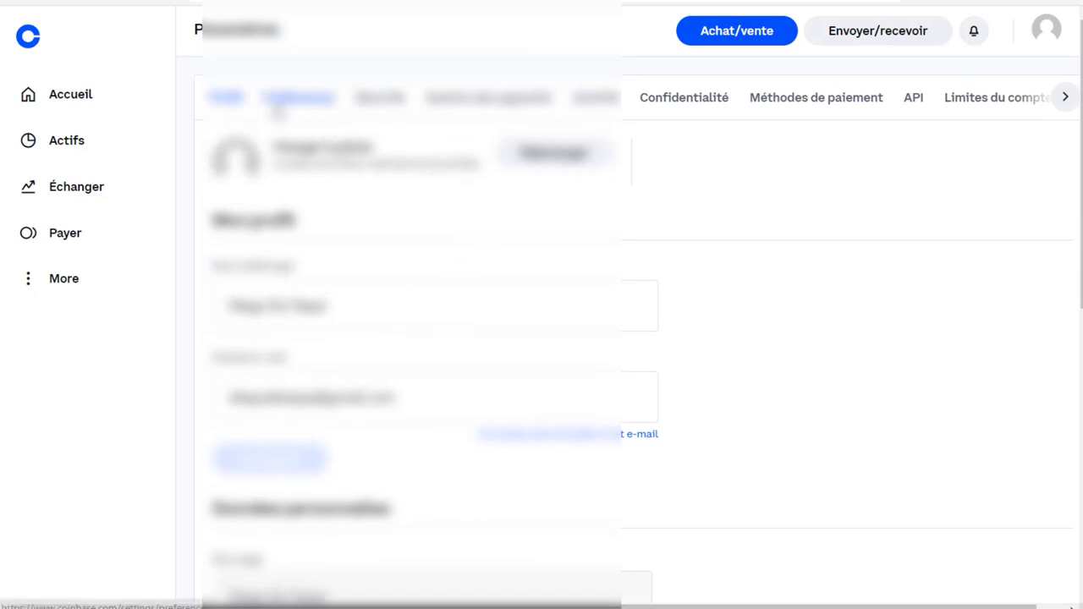
Step: Show Préférences with Euro (EUR) local currency and Pacific time (GMT-08:00)
{"action": "left_click", "coordinate": [276, 105]}
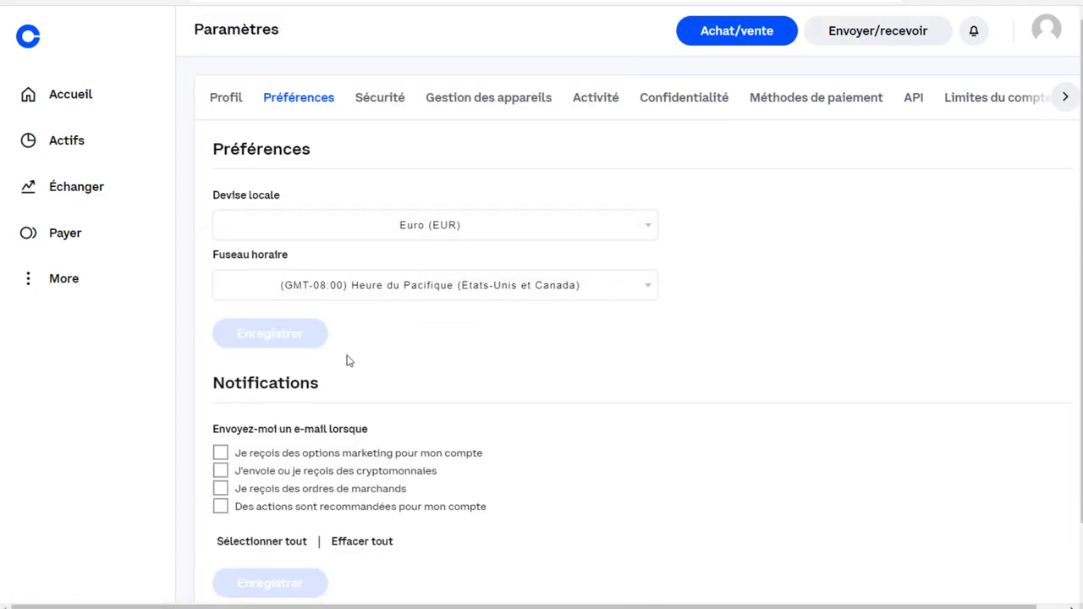
{"action": "scroll", "coordinate": [347, 381], "scroll_direction": "down", "scroll_amount": 2}
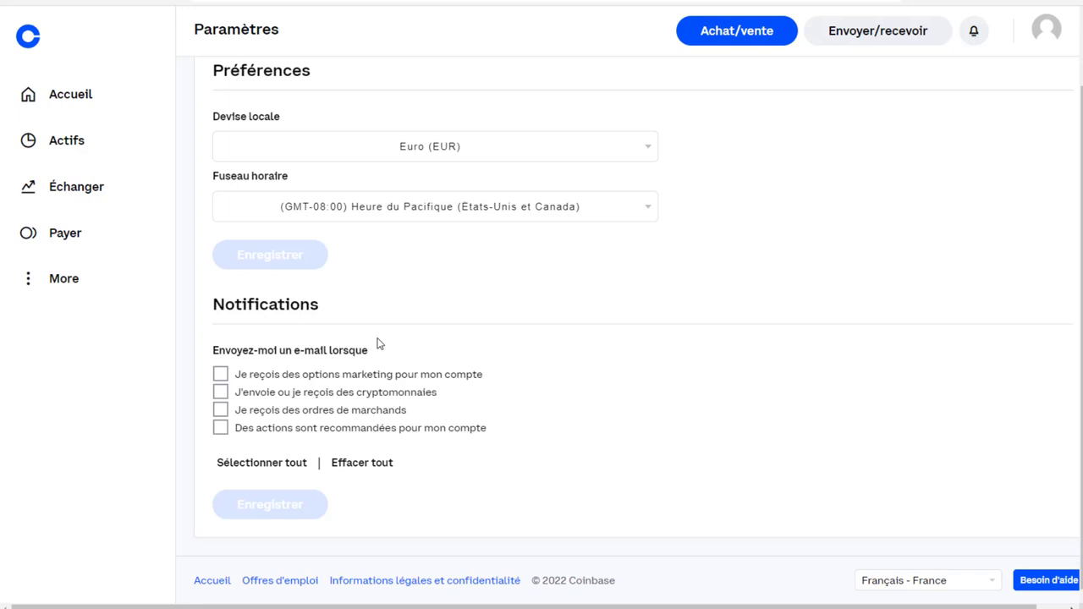
{"action": "scroll", "coordinate": [410, 339], "scroll_direction": "up", "scroll_amount": 2}
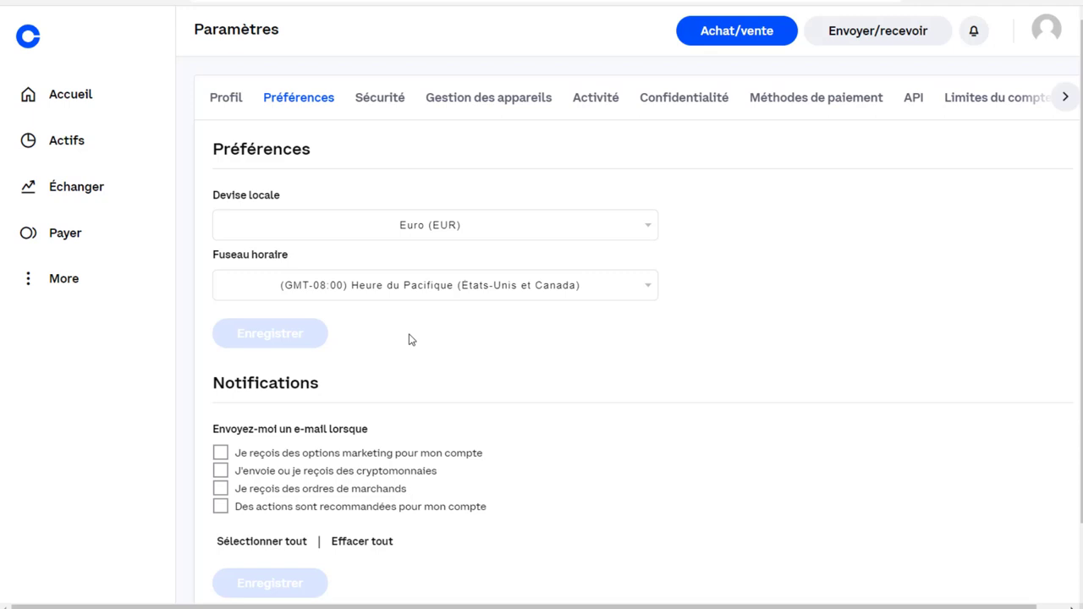
Step: Review the Sécurité tab's password, phone number and SMS two-step verification settings
{"action": "left_click", "coordinate": [396, 105]}
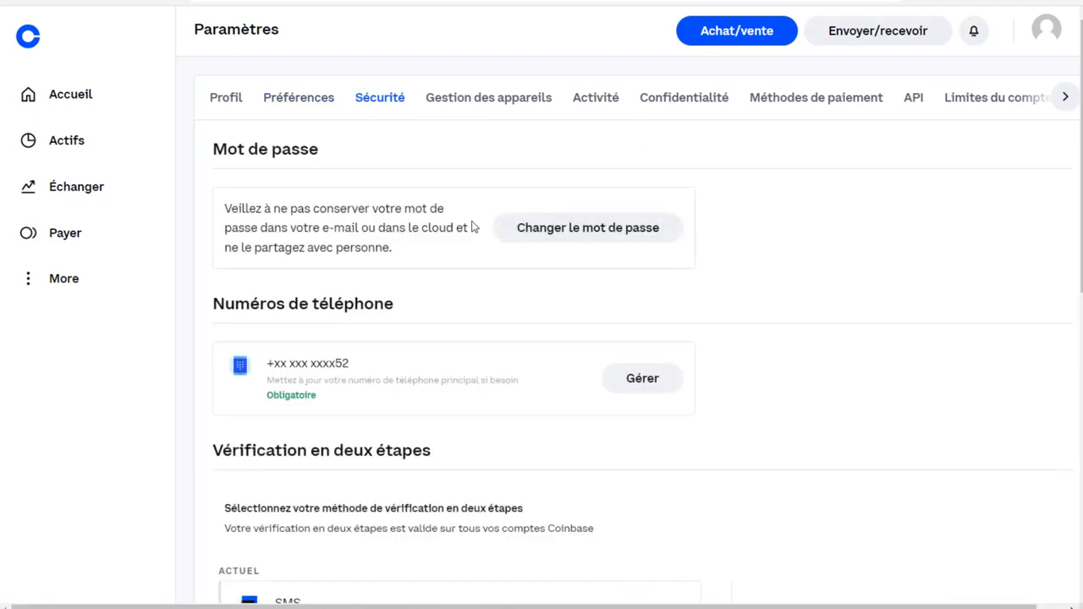
{"action": "scroll", "coordinate": [476, 225], "scroll_direction": "down", "scroll_amount": 1}
{"action": "scroll", "coordinate": [522, 213], "scroll_direction": "down", "scroll_amount": 1}
{"action": "scroll", "coordinate": [525, 212], "scroll_direction": "up", "scroll_amount": 2}
{"action": "scroll", "coordinate": [531, 304], "scroll_direction": "down", "scroll_amount": 2}
{"action": "scroll", "coordinate": [530, 312], "scroll_direction": "down", "scroll_amount": 1}
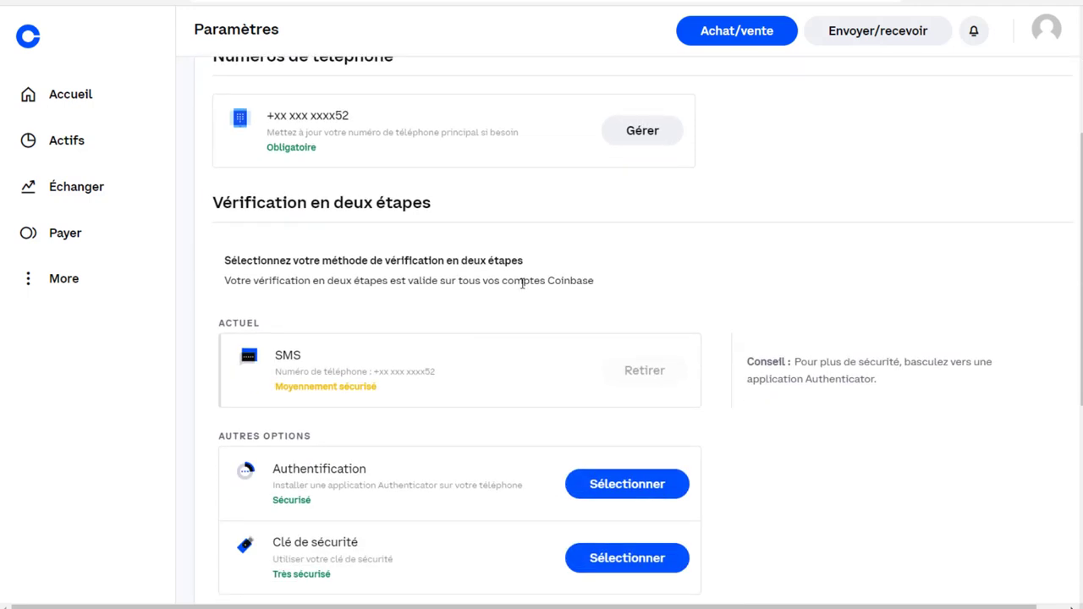
{"action": "scroll", "coordinate": [522, 283], "scroll_direction": "down", "scroll_amount": 2}
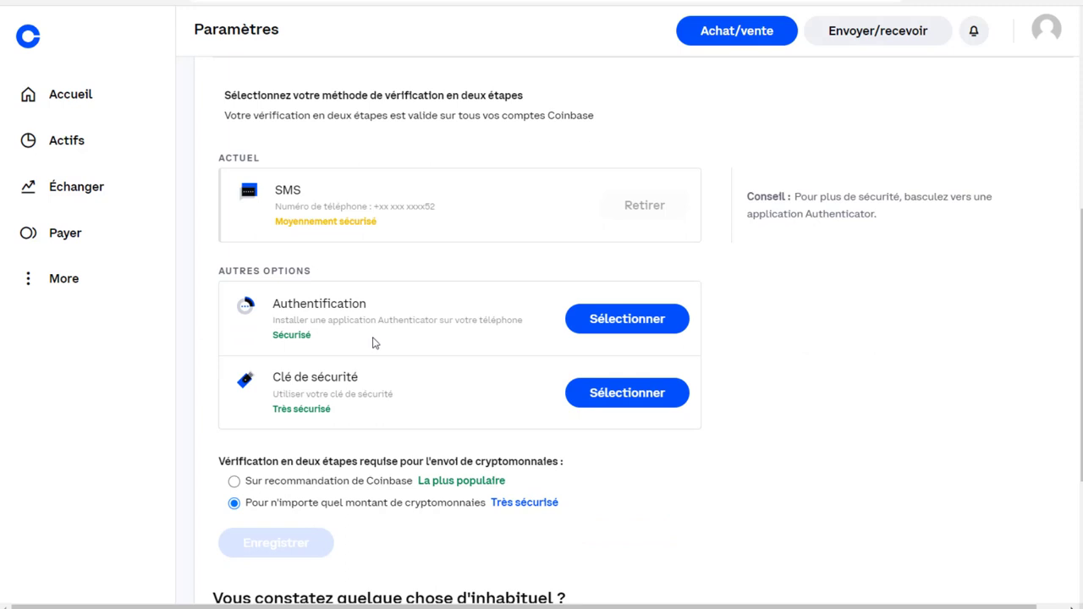
{"action": "scroll", "coordinate": [394, 367], "scroll_direction": "up", "scroll_amount": 2}
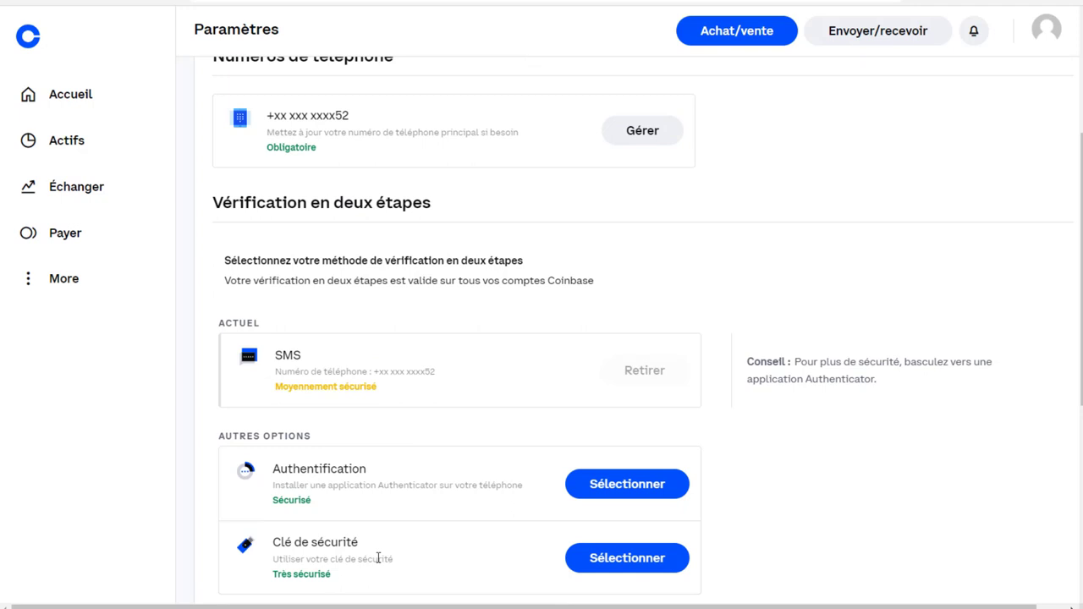
{"action": "scroll", "coordinate": [448, 393], "scroll_direction": "up", "scroll_amount": 2}
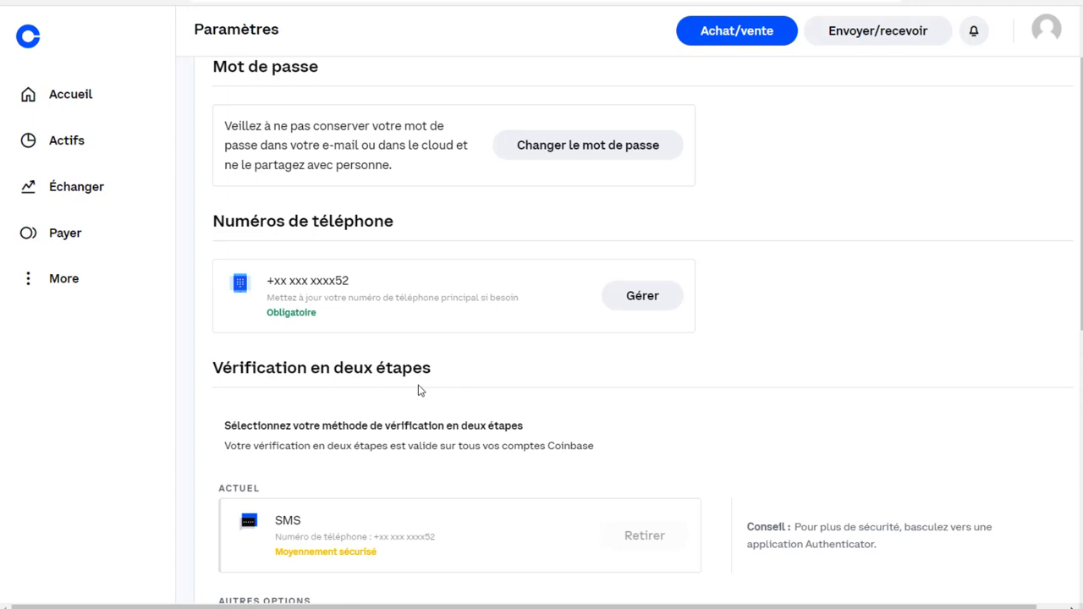
{"action": "scroll", "coordinate": [420, 390], "scroll_direction": "up", "scroll_amount": 1}
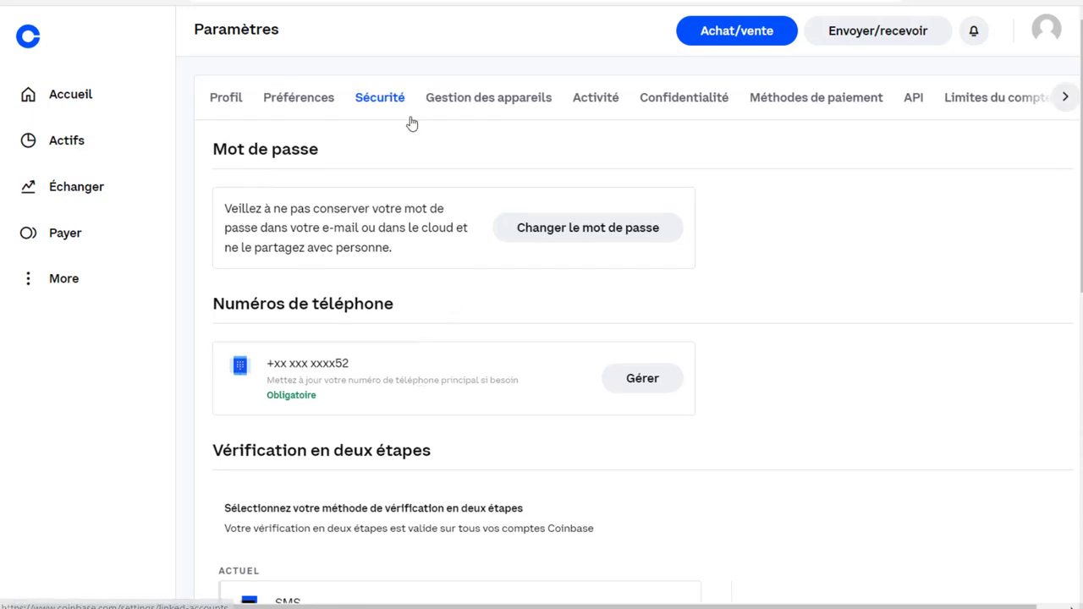
Step: Show Méthodes de paiement with BNP Paribas Fortis SA and N26 SEPA accounts, scrolling the tab bar
{"action": "left_click", "coordinate": [809, 106]}
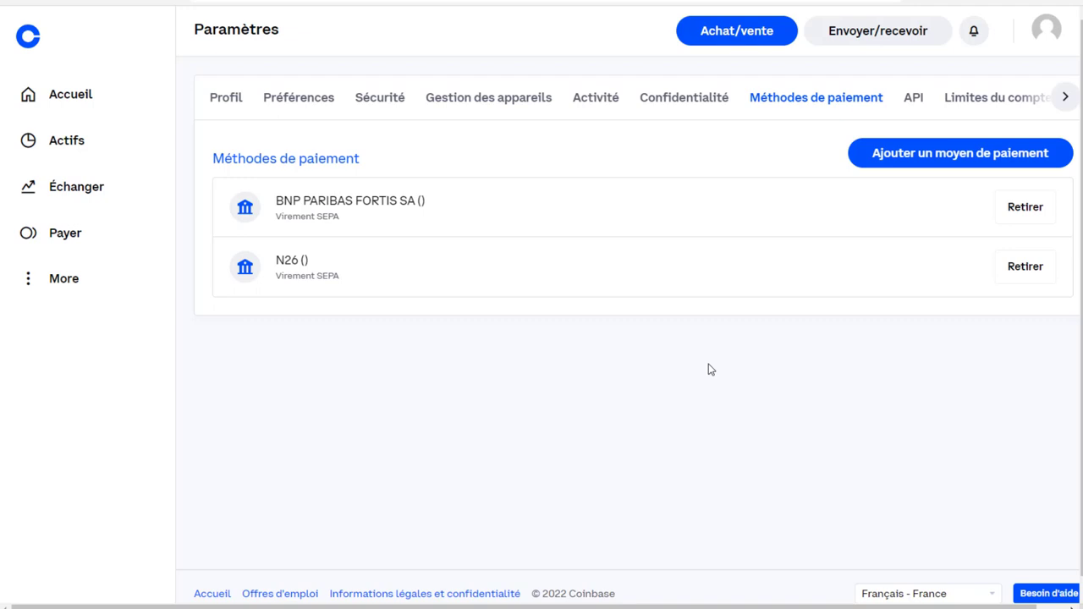
{"action": "scroll", "coordinate": [694, 108], "scroll_direction": "right", "scroll_amount": 3}
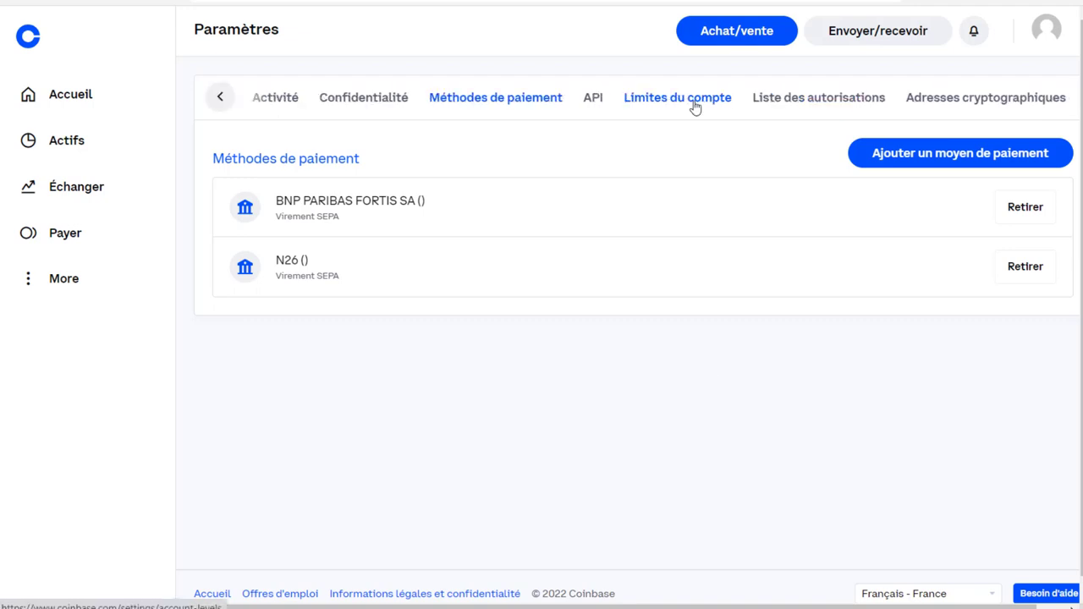
Step: Show Limites du compte with 3000 € weekly 3D Secure and 20000 € daily PayPal limits
{"action": "left_click", "coordinate": [695, 108]}
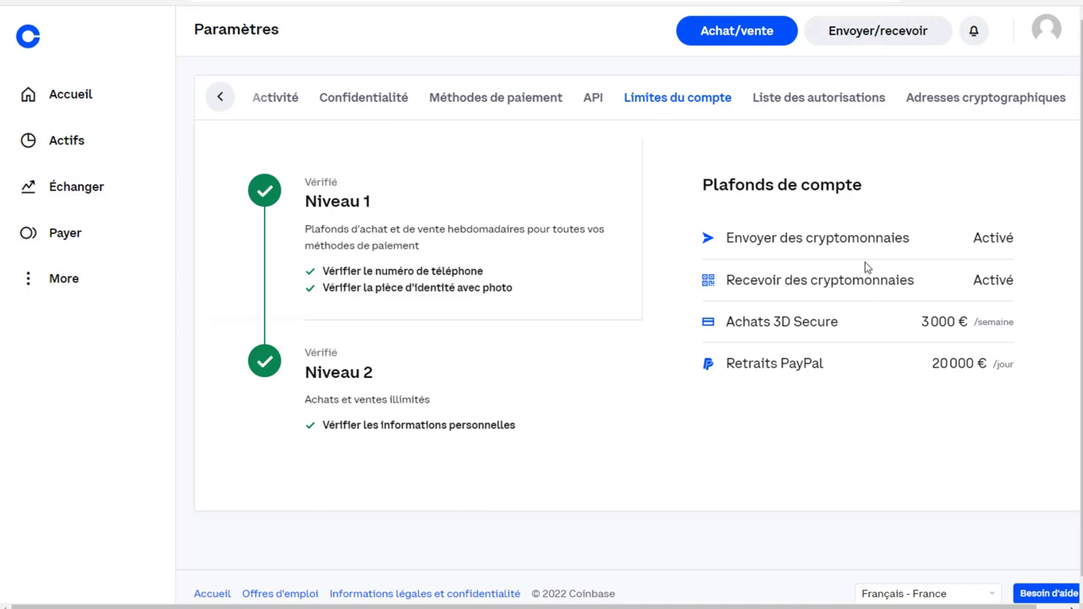
Step: Open the Adresses cryptographiques tab and browse each asset's receiving address and creation age
{"action": "left_click", "coordinate": [959, 112]}
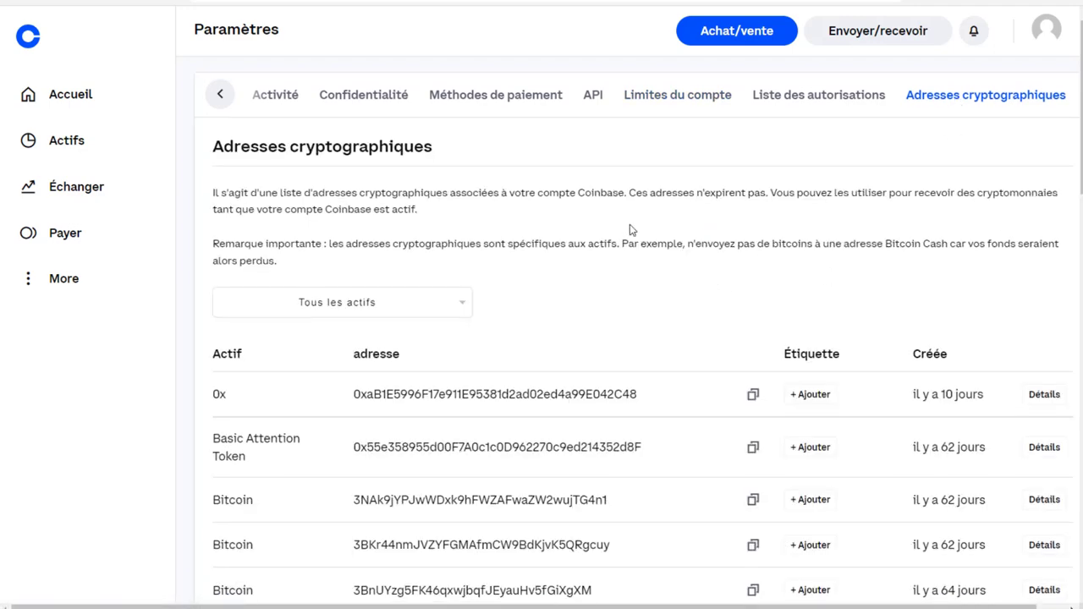
{"action": "scroll", "coordinate": [626, 227], "scroll_direction": "down", "scroll_amount": 1}
{"action": "scroll", "coordinate": [486, 172], "scroll_direction": "up", "scroll_amount": 1}
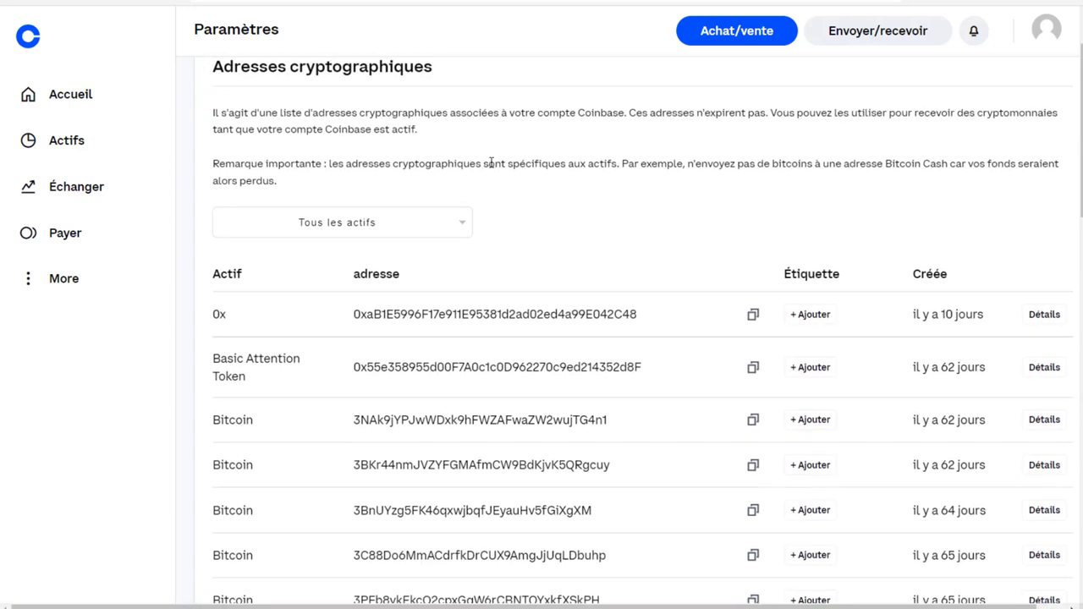
{"action": "scroll", "coordinate": [490, 176], "scroll_direction": "up", "scroll_amount": 1}
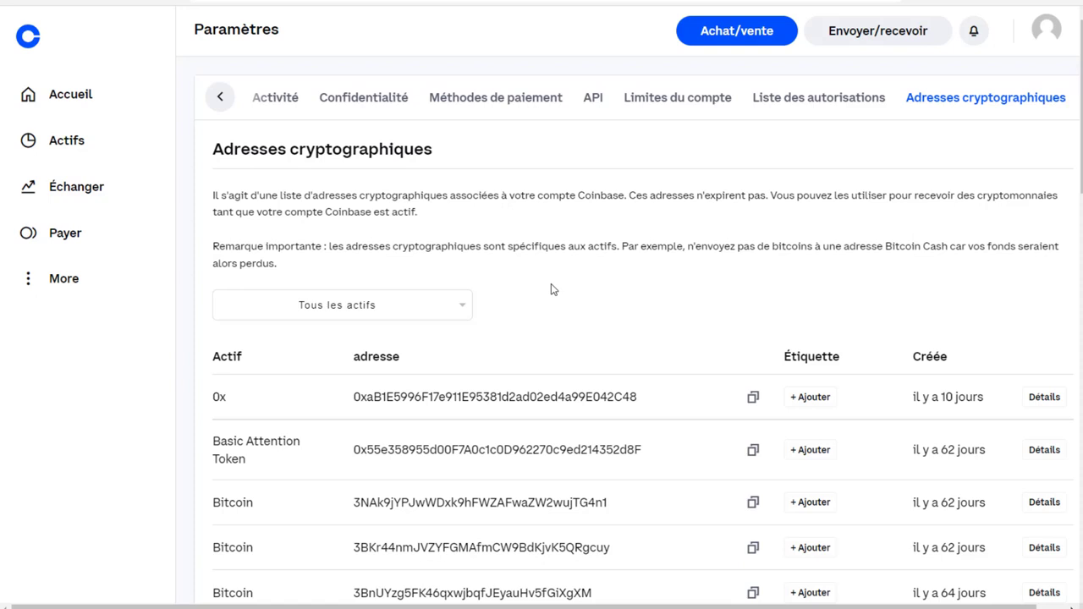
{"action": "scroll", "coordinate": [551, 286], "scroll_direction": "down", "scroll_amount": 1}
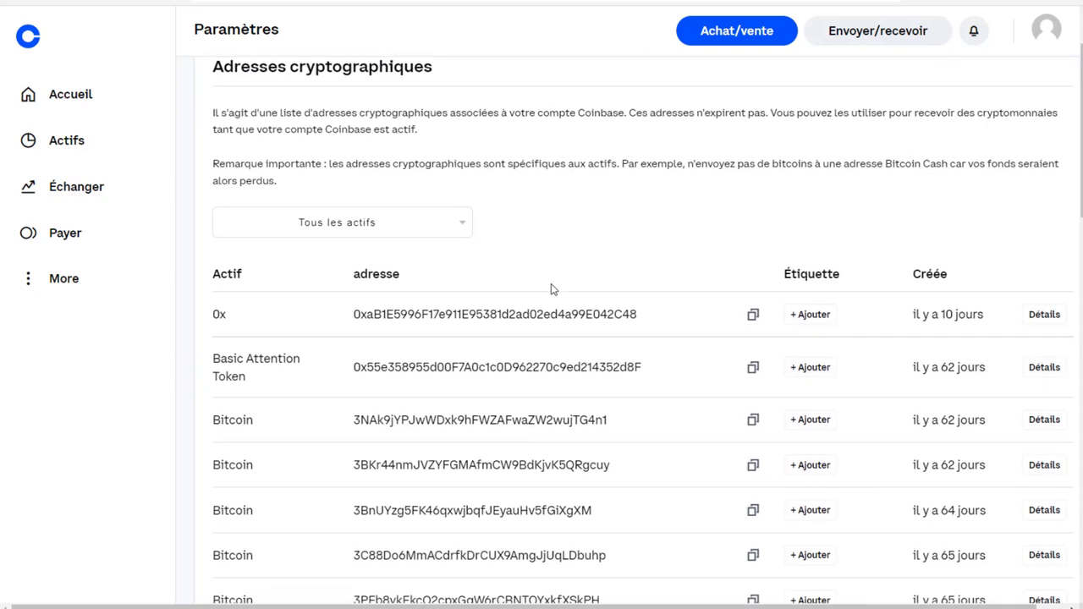